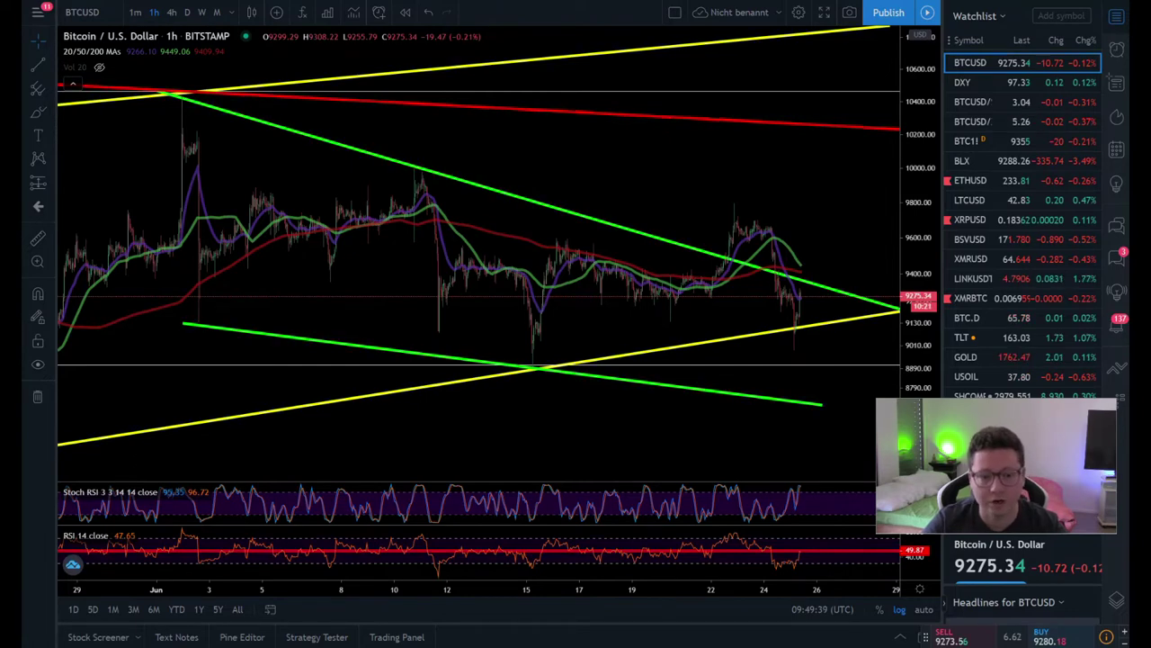
Examine the hourly BTCUSD chart's green and yellow trend lines over wider time and price ranges.
drag(810, 135, 647, 144)
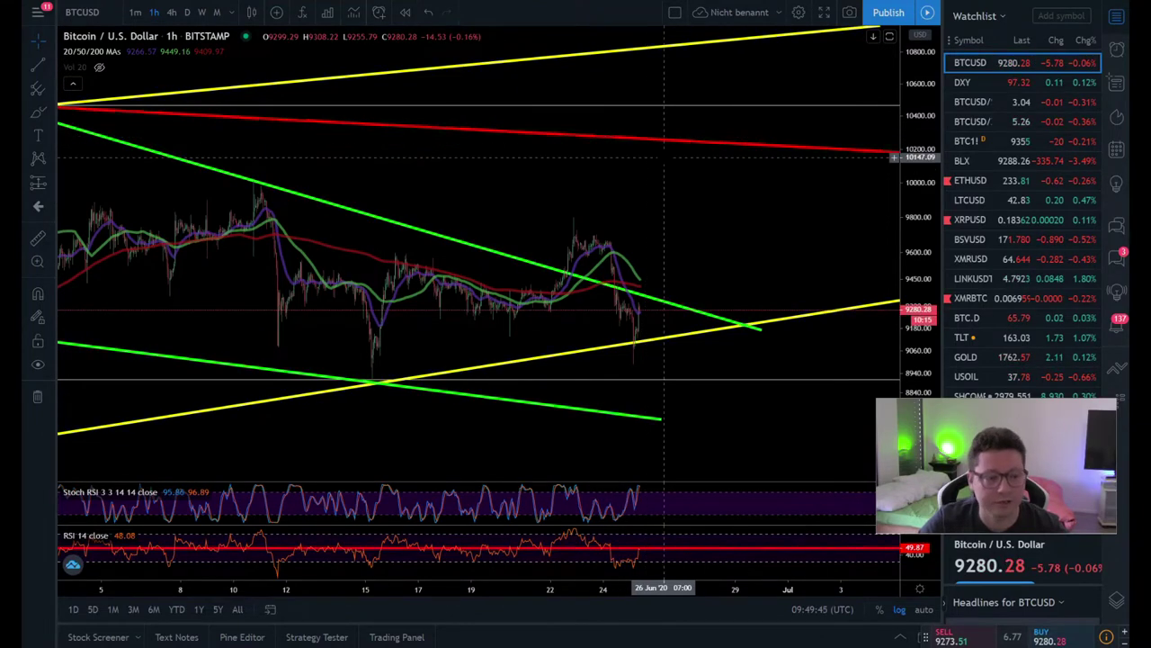
drag(547, 177, 697, 170)
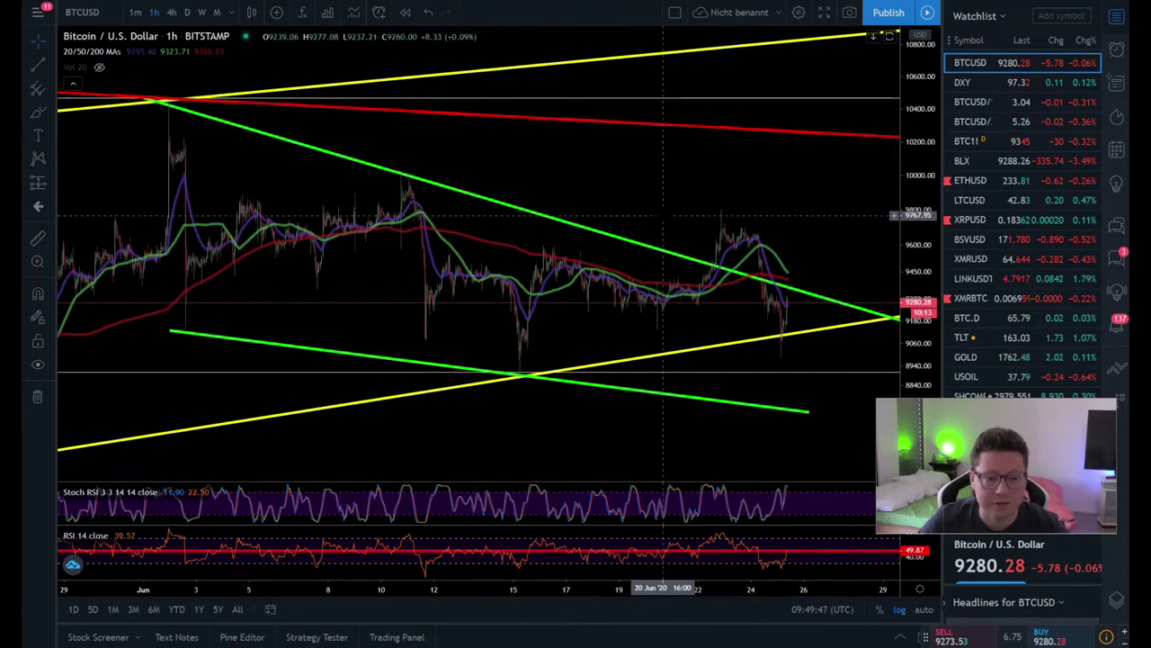
scroll(623, 293, down, 2)
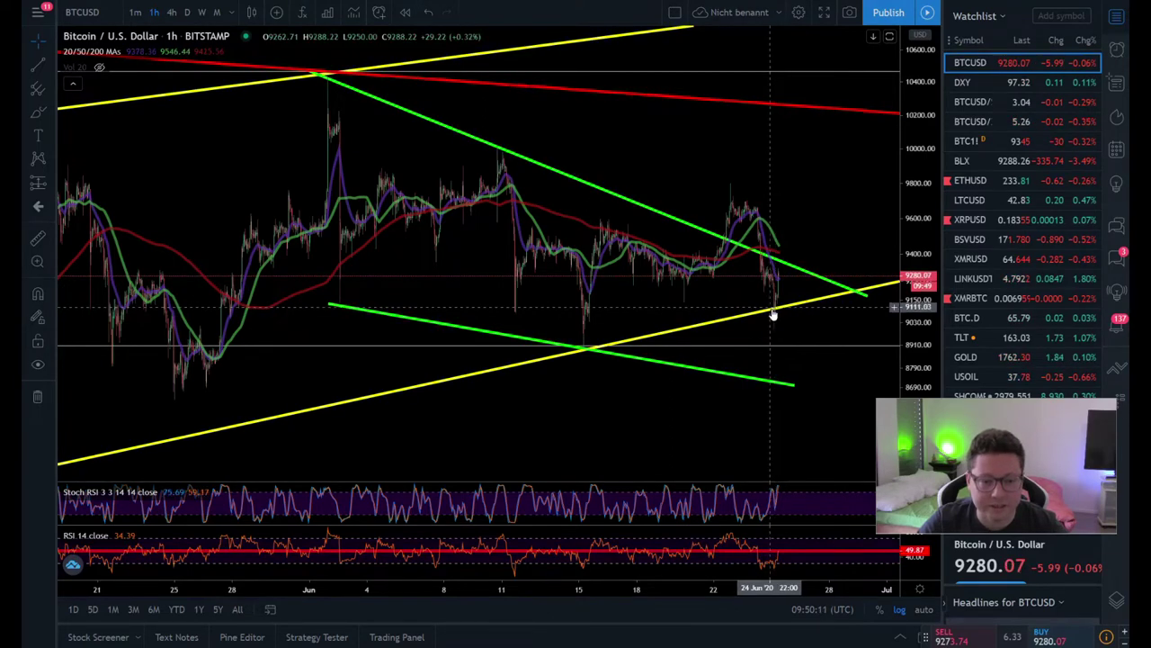
scroll(777, 313, down, 3)
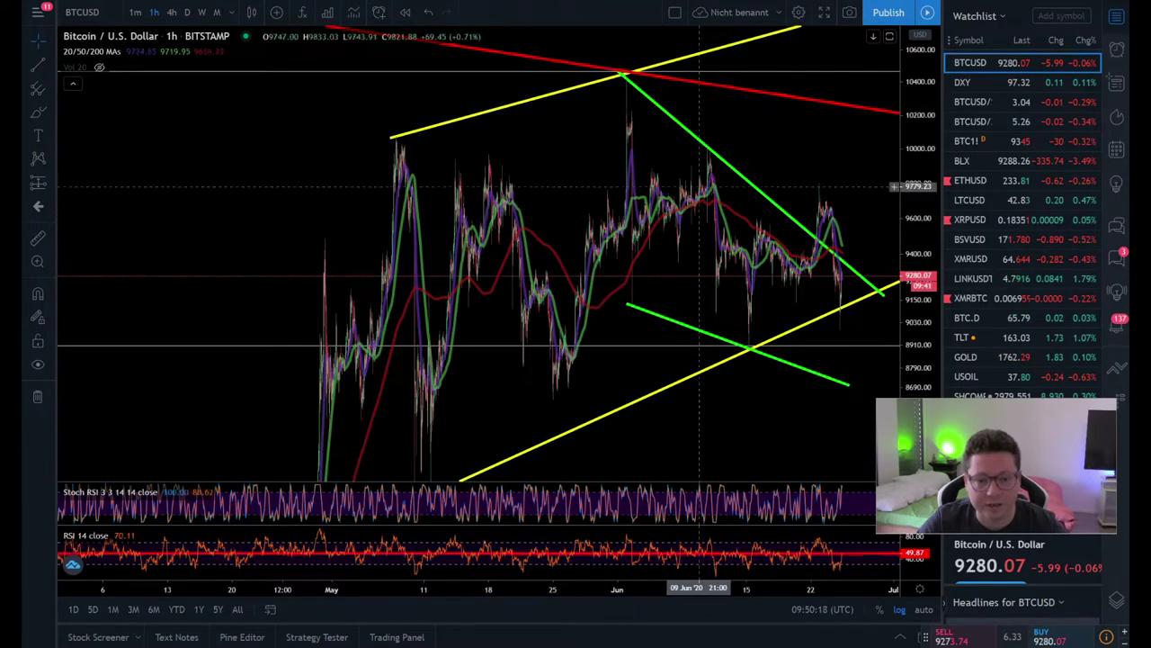
scroll(563, 304, up, 2)
scroll(563, 304, up, 3)
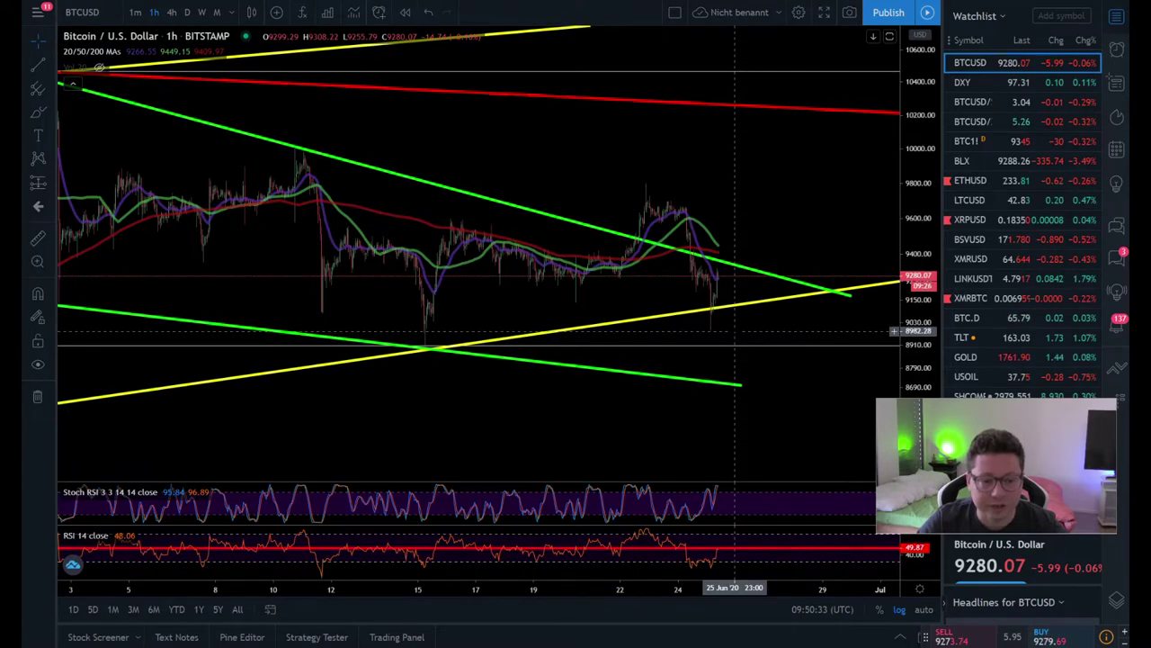
scroll(735, 331, down, 3)
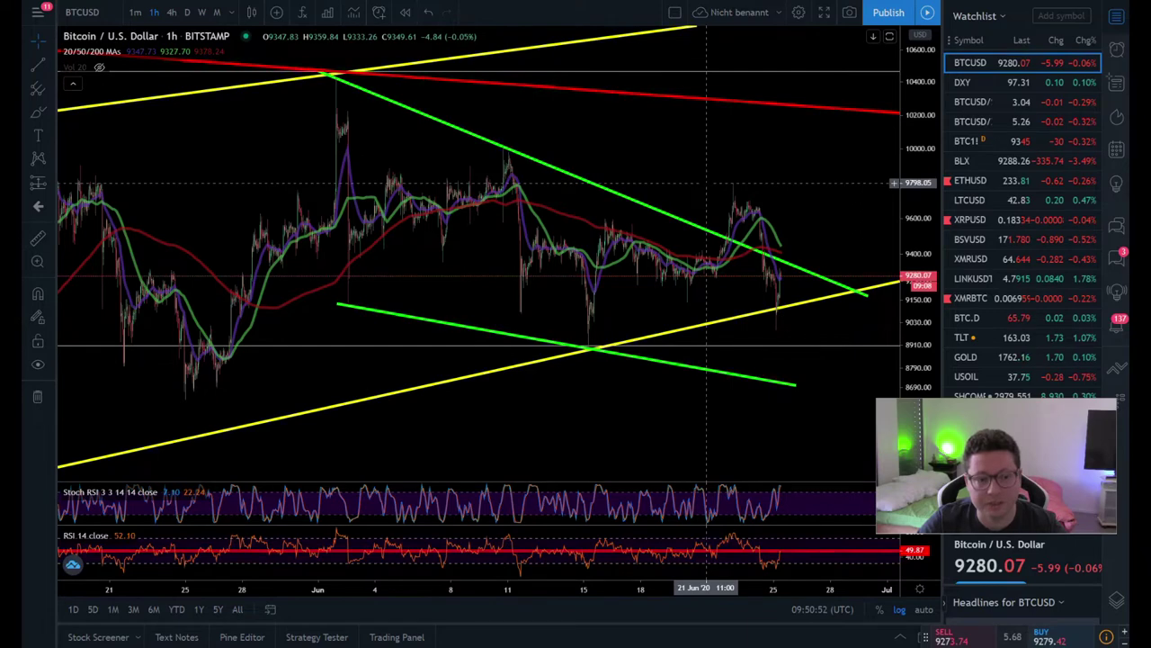
drag(794, 203, 675, 207)
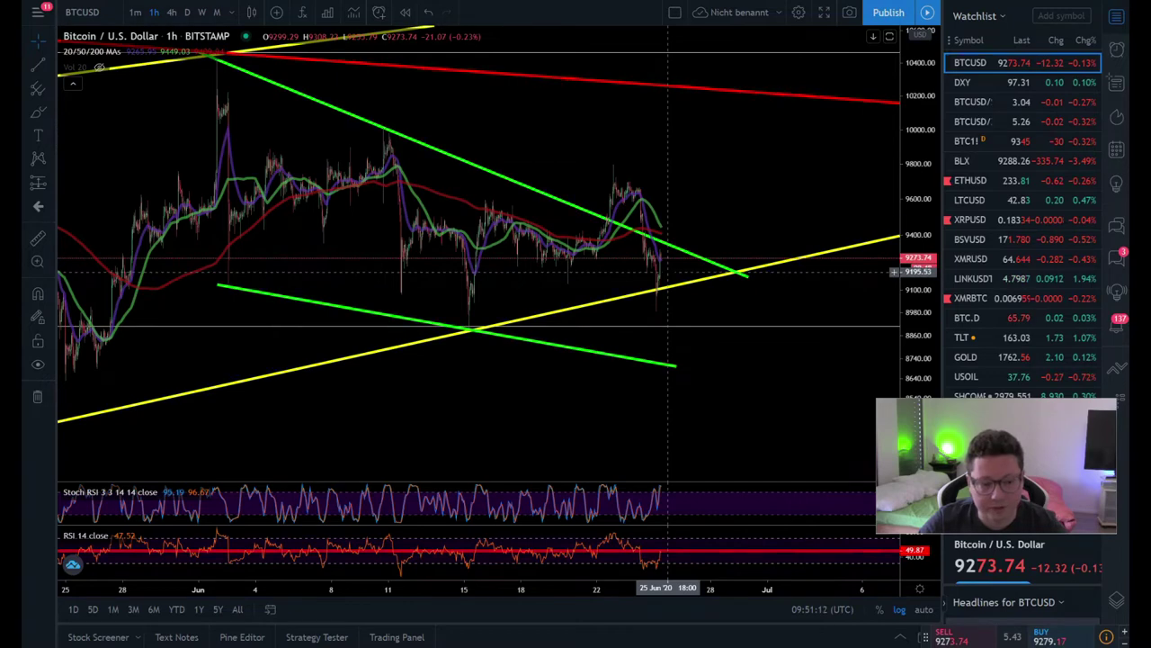
scroll(667, 271, down, 2)
drag(917, 270, 918, 342)
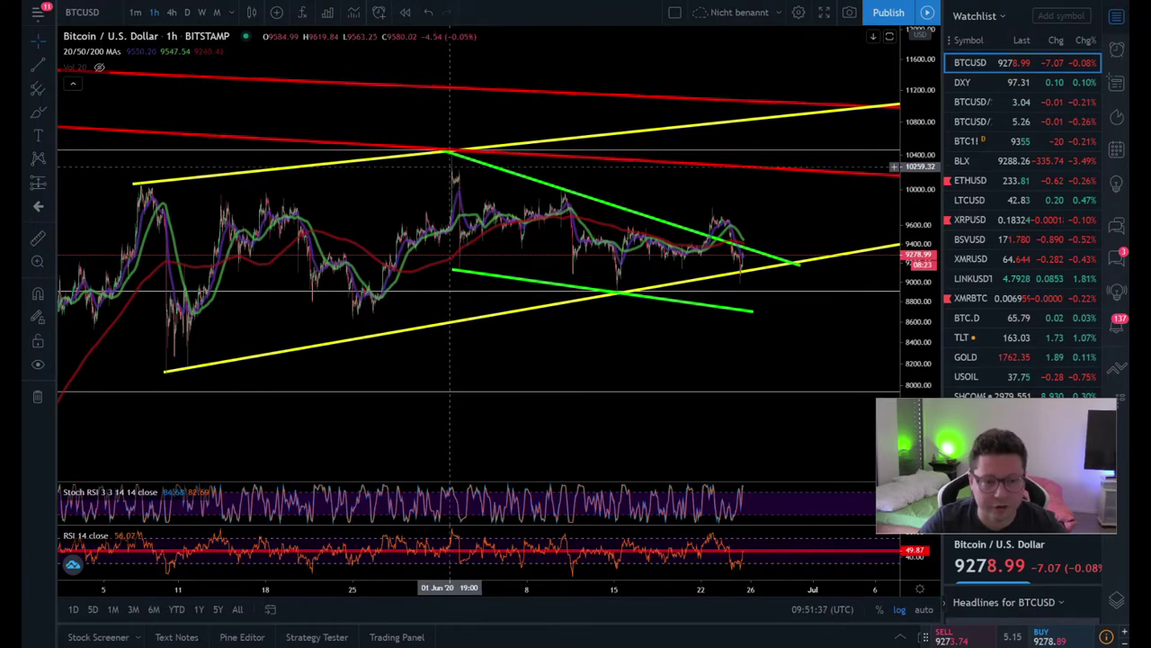
Examine the latest hourly BTCUSD candles between the green resistance line and the yellow support line.
scroll(450, 166, up, 5)
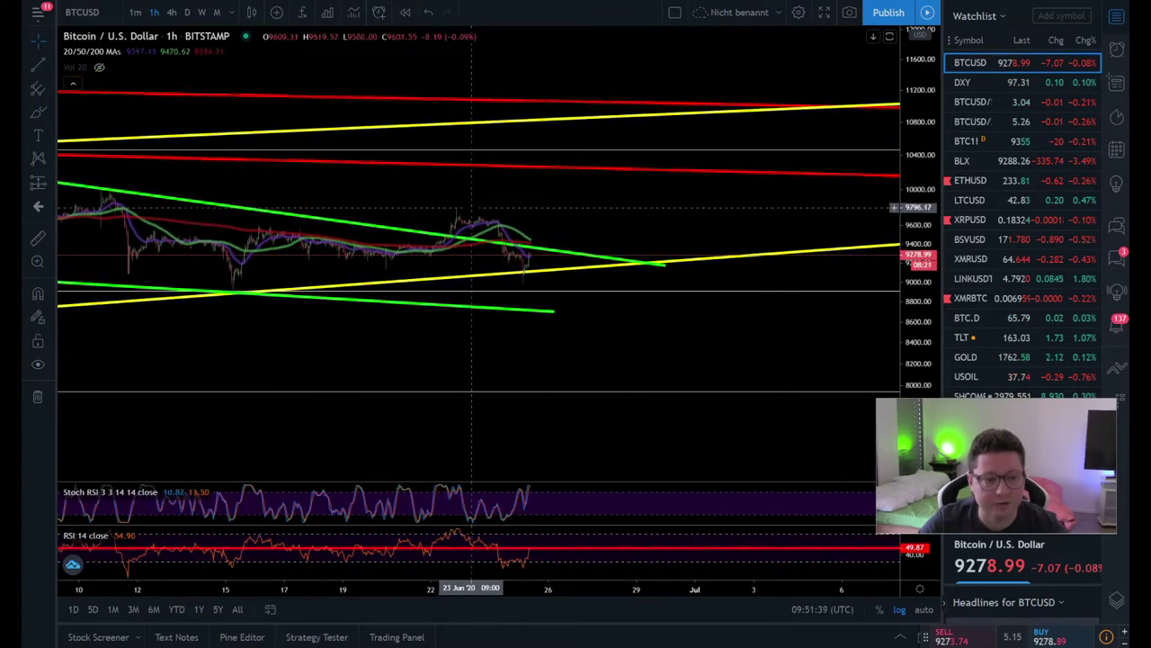
scroll(494, 238, up, 2)
scroll(516, 268, up, 3)
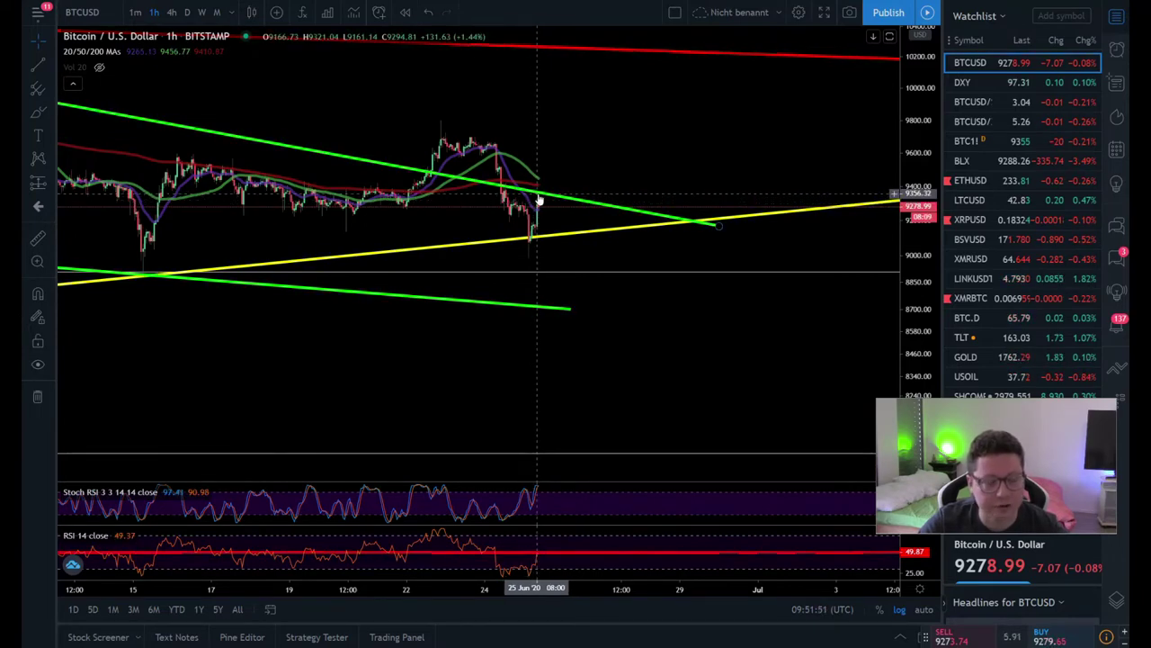
scroll(531, 193, up, 3)
drag(525, 188, 817, 194)
drag(918, 253, 916, 212)
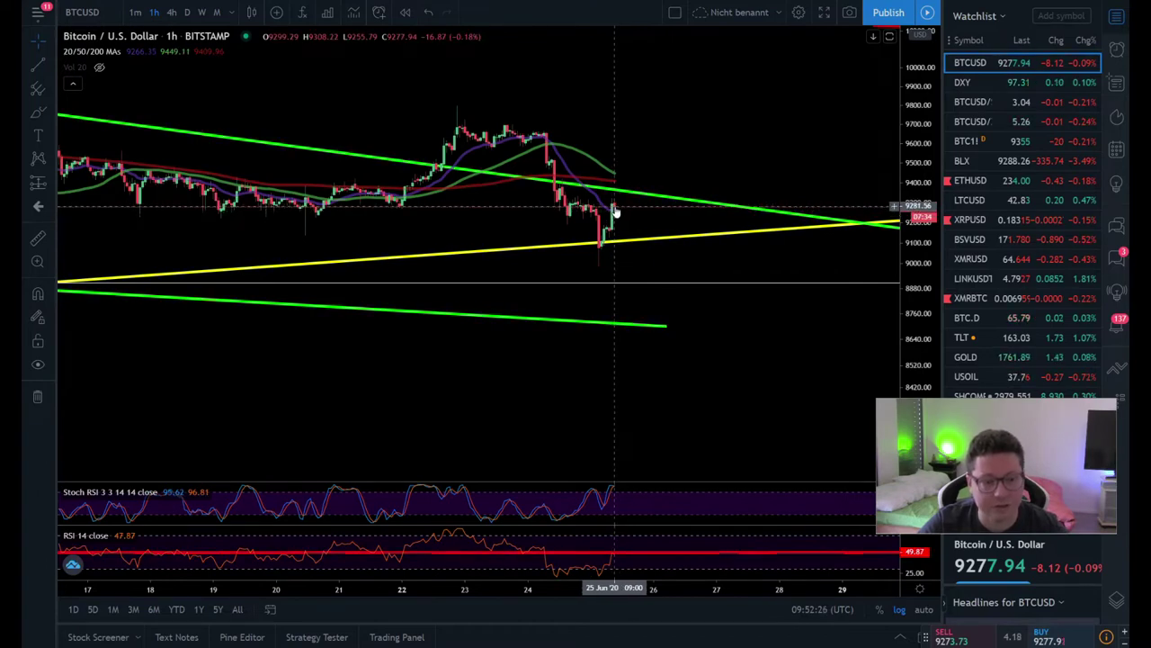
scroll(615, 213, up, 3)
drag(532, 189, 737, 146)
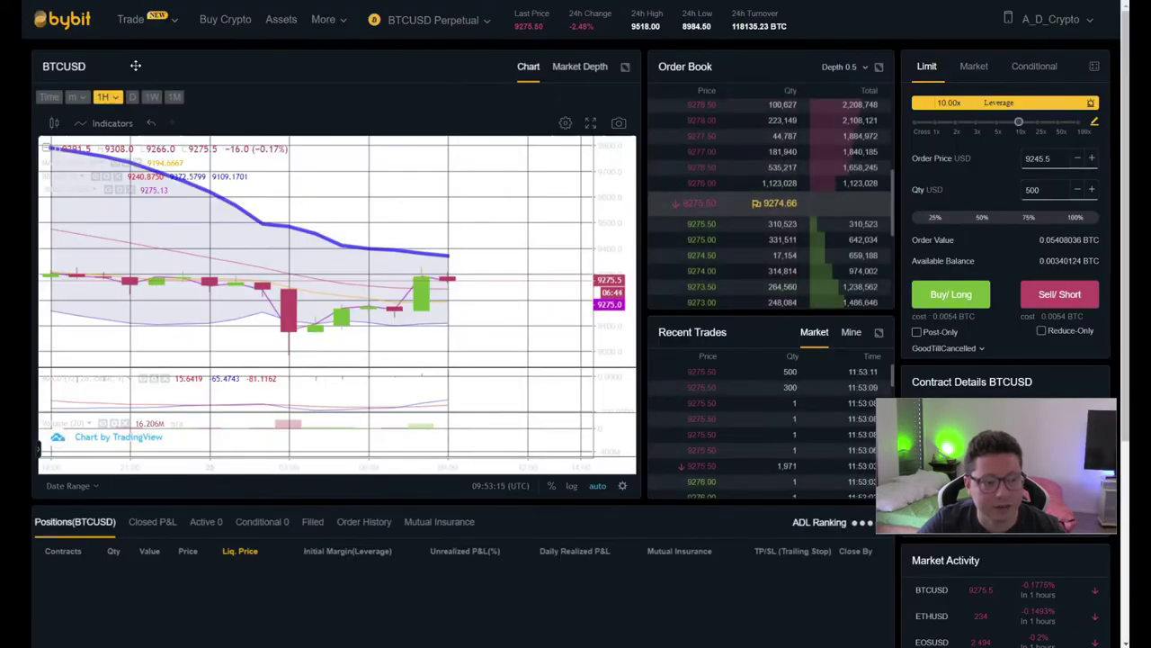
Check the Bollinger Bands on Bybit's hourly BTCUSD chart and return to TradingView.
scroll(450, 297, down, 2)
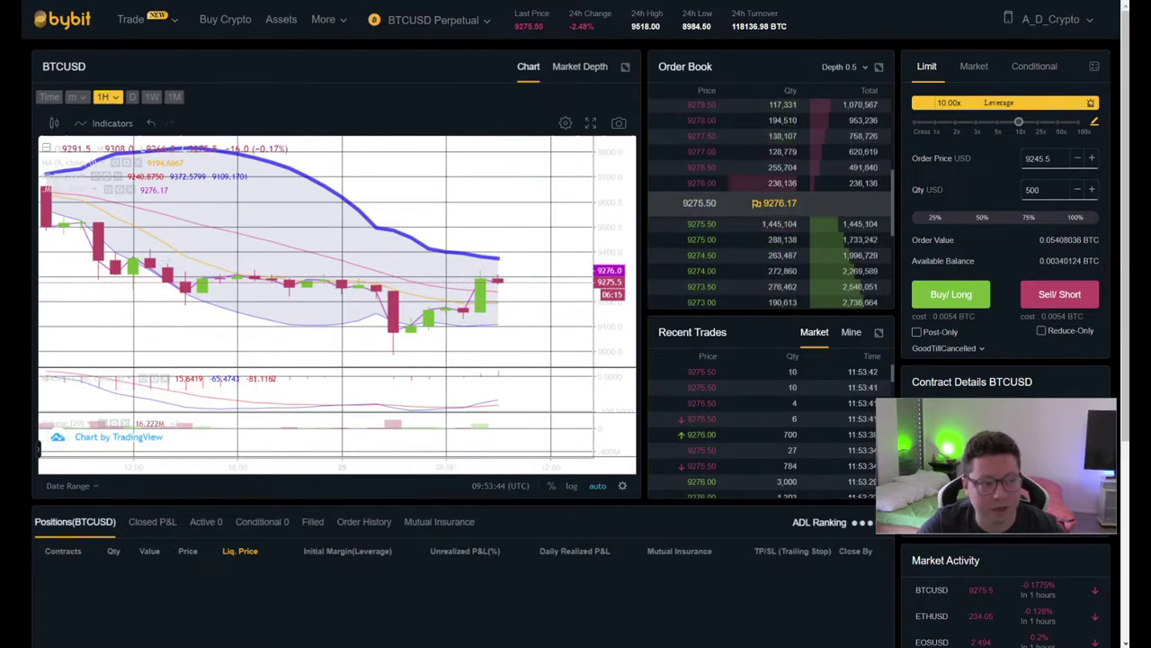
key(alt+Tab)
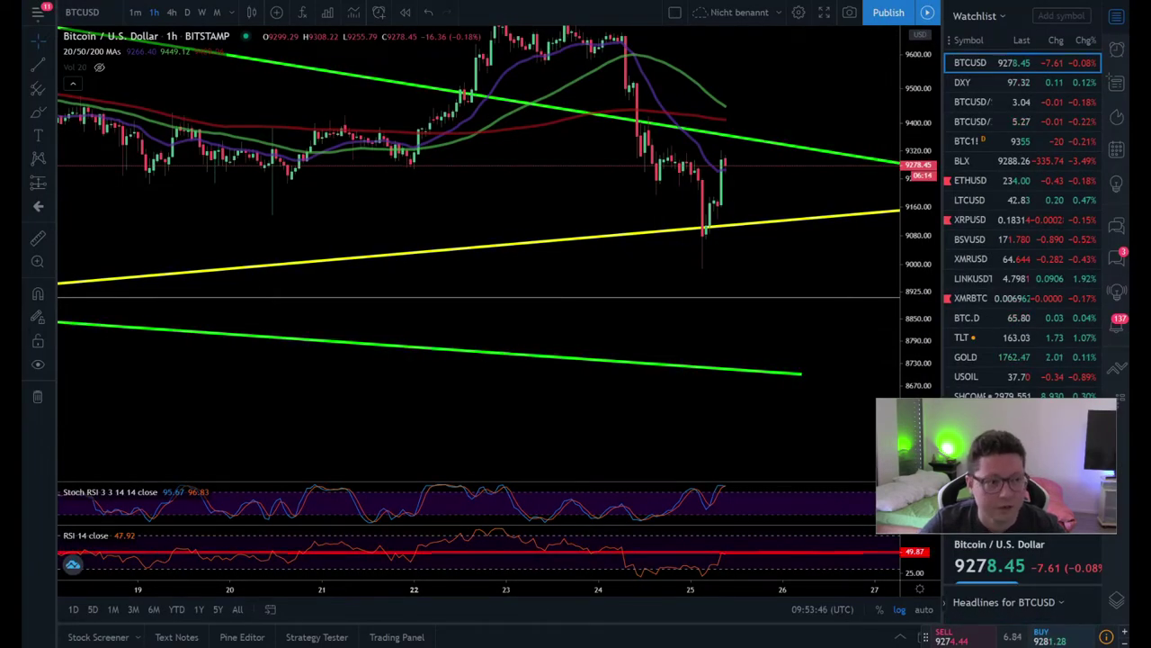
Set the BTCUSD chart to the 4h timeframe and show a wider price range around the trend lines.
click(171, 13)
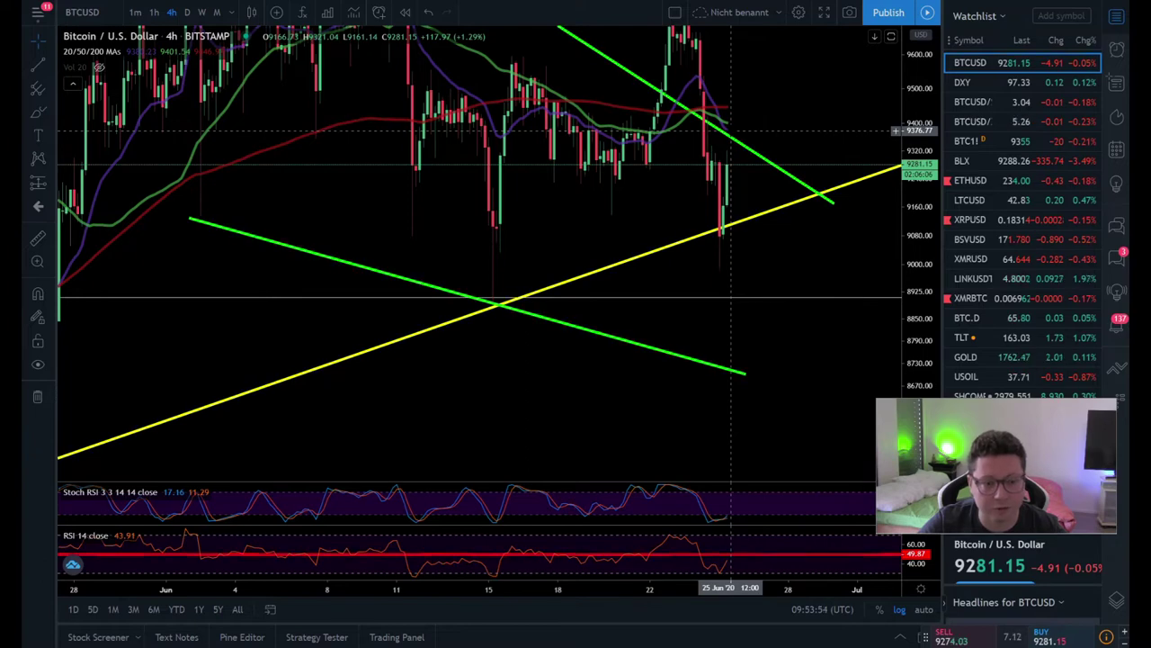
drag(922, 220, 925, 336)
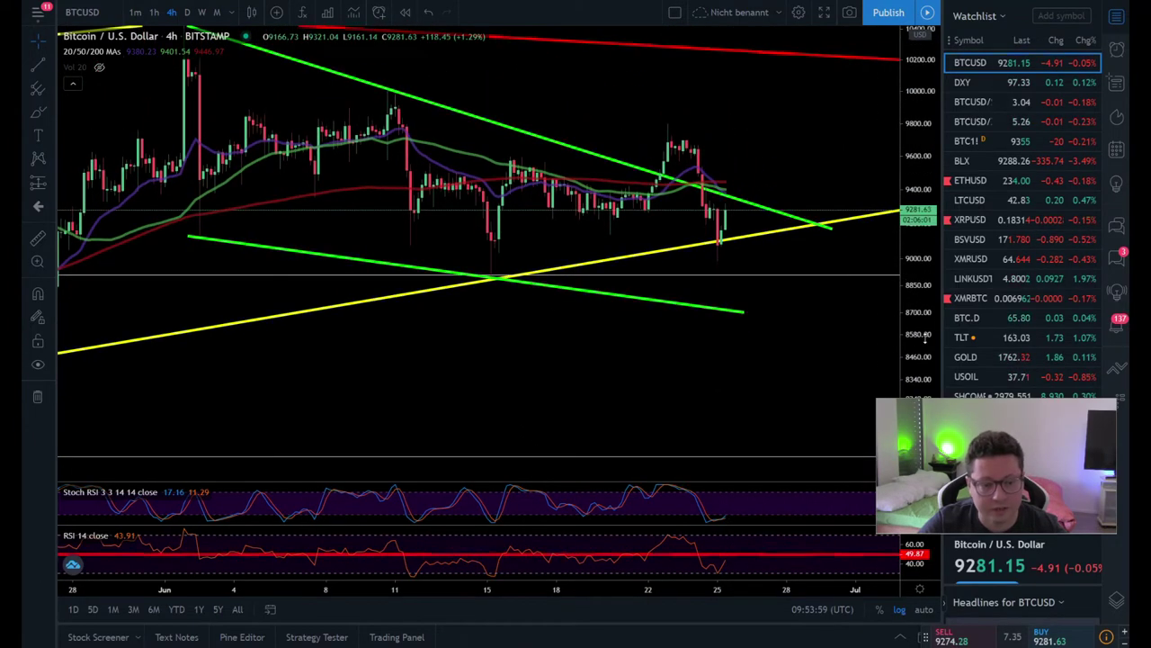
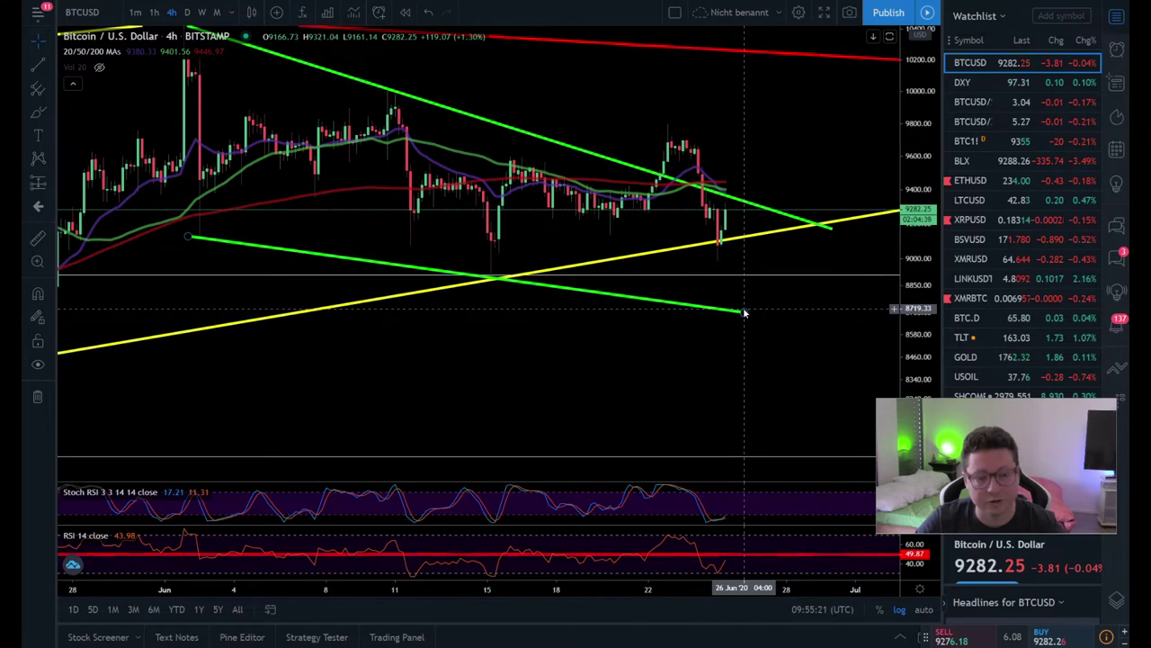
click(743, 311)
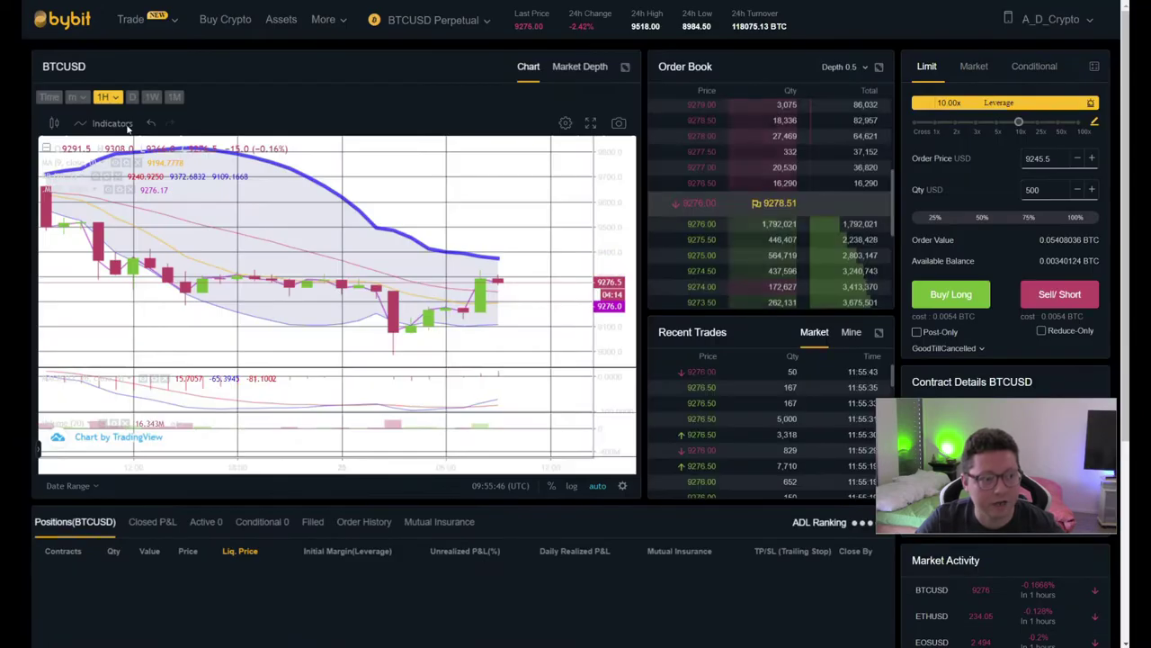
Set Bybit's BTCUSD chart to 4H, check the Bollinger Bands and return to TradingView.
click(108, 97)
click(99, 164)
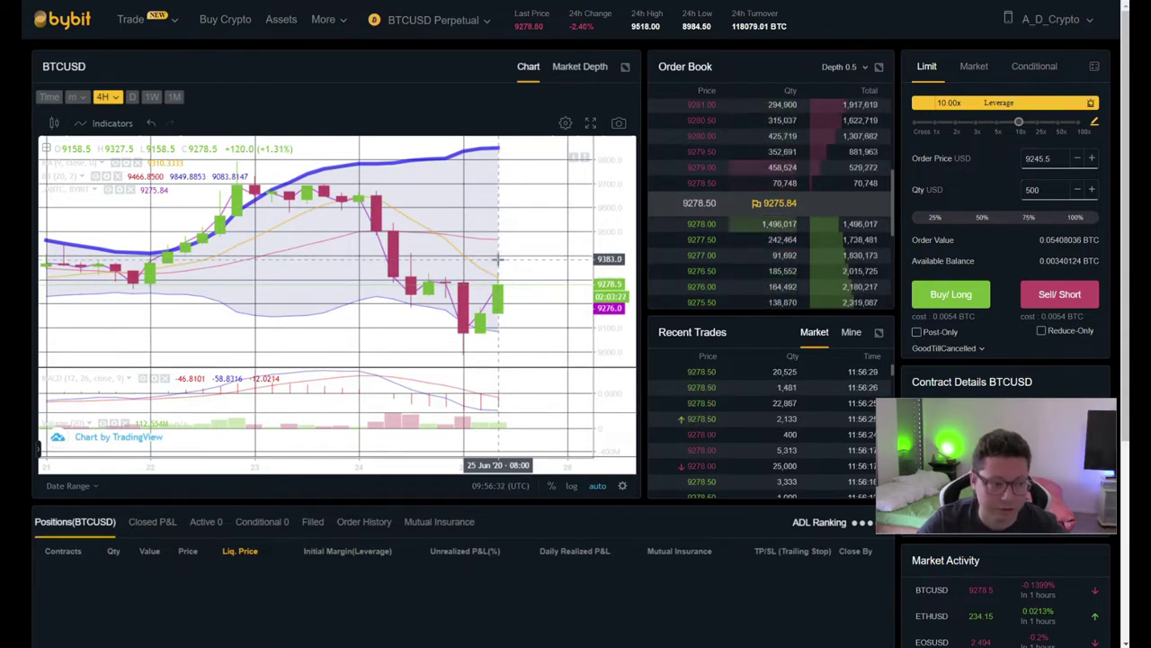
key(alt+Tab)
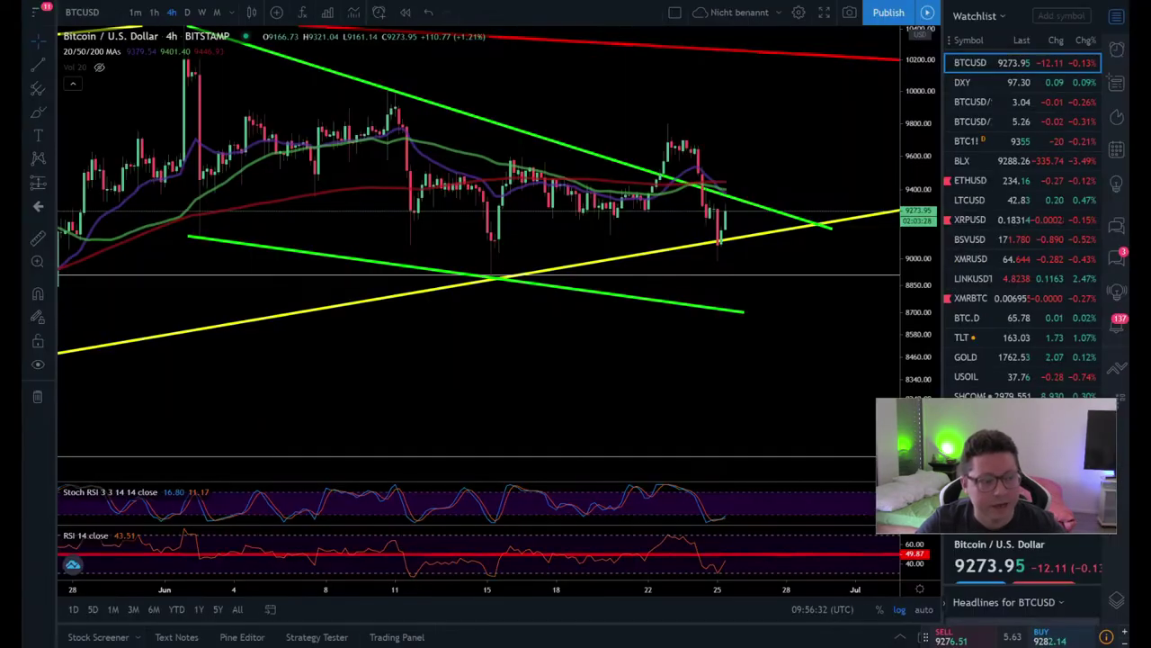
Set the BTCUSD chart to the daily timeframe and bring the recent candles into closer view.
click(186, 12)
scroll(243, 138, up, 3)
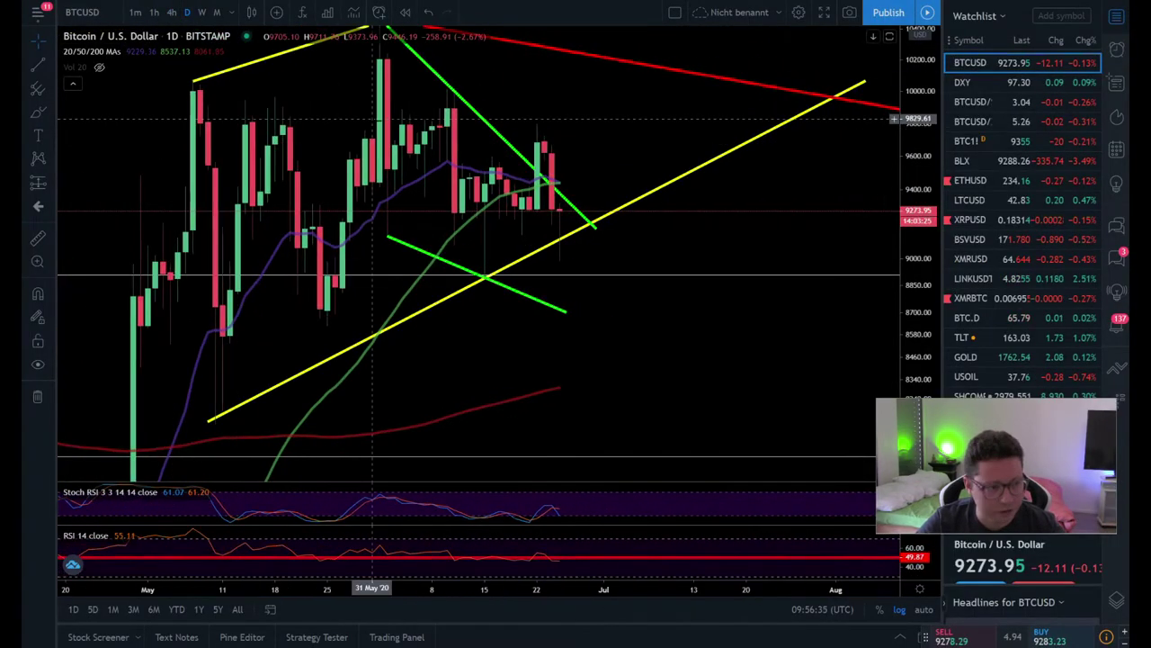
drag(613, 126, 689, 120)
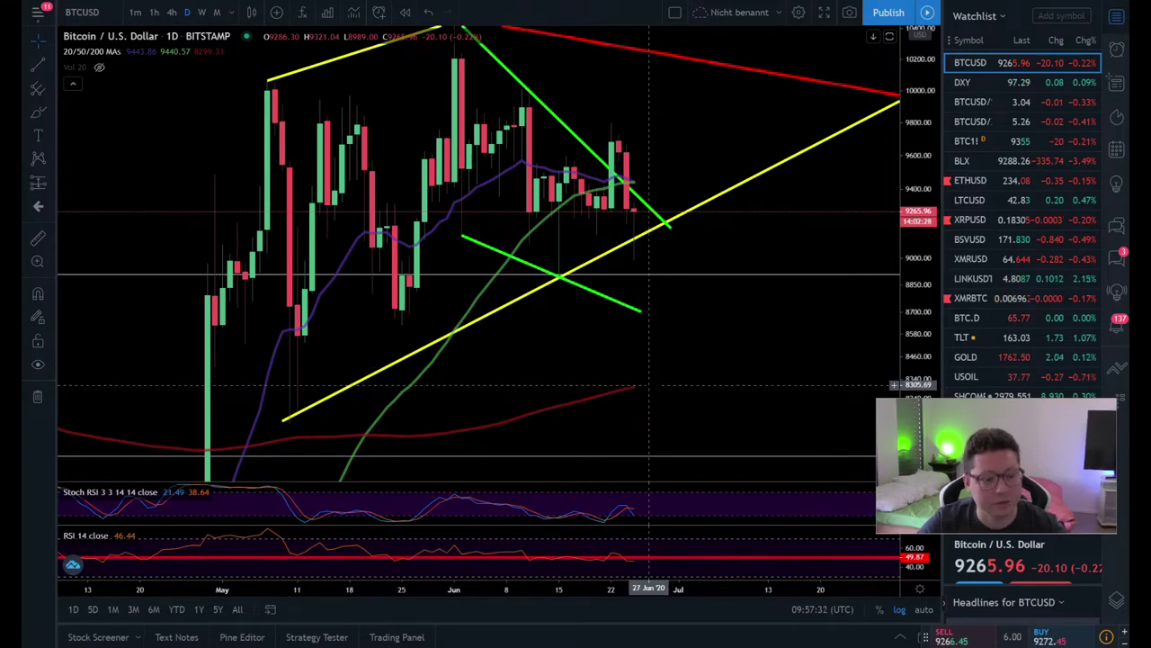
Set Bybit's BTCUSD chart to the daily timeframe, check its Bollinger Bands and return to TradingView.
key(alt+Tab)
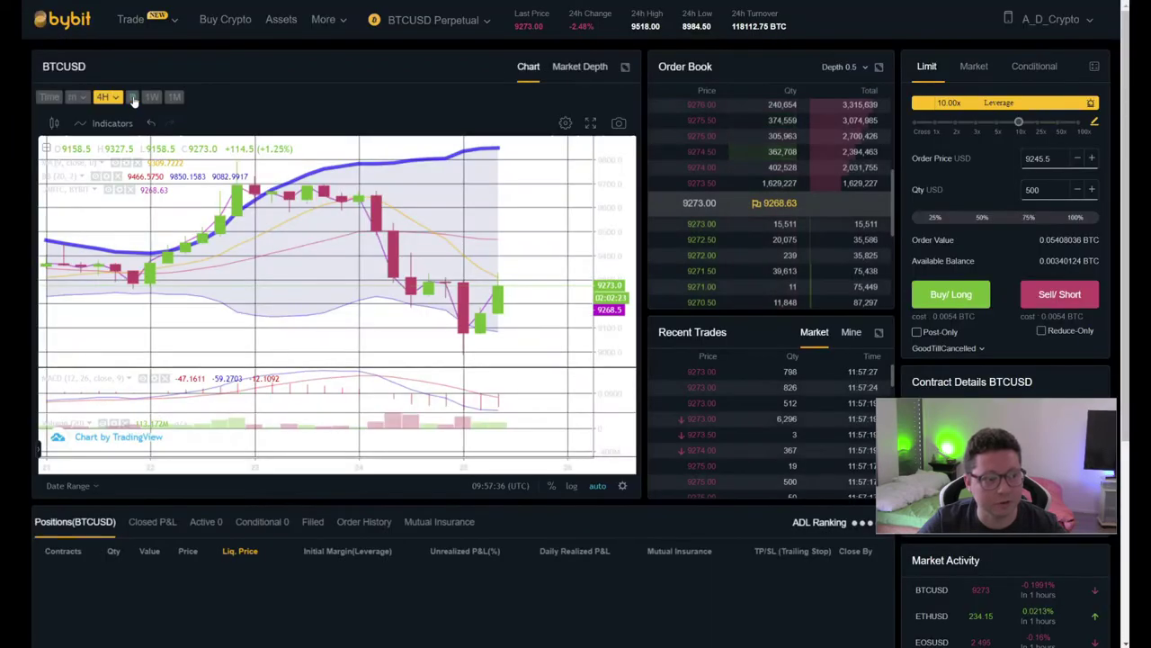
click(132, 97)
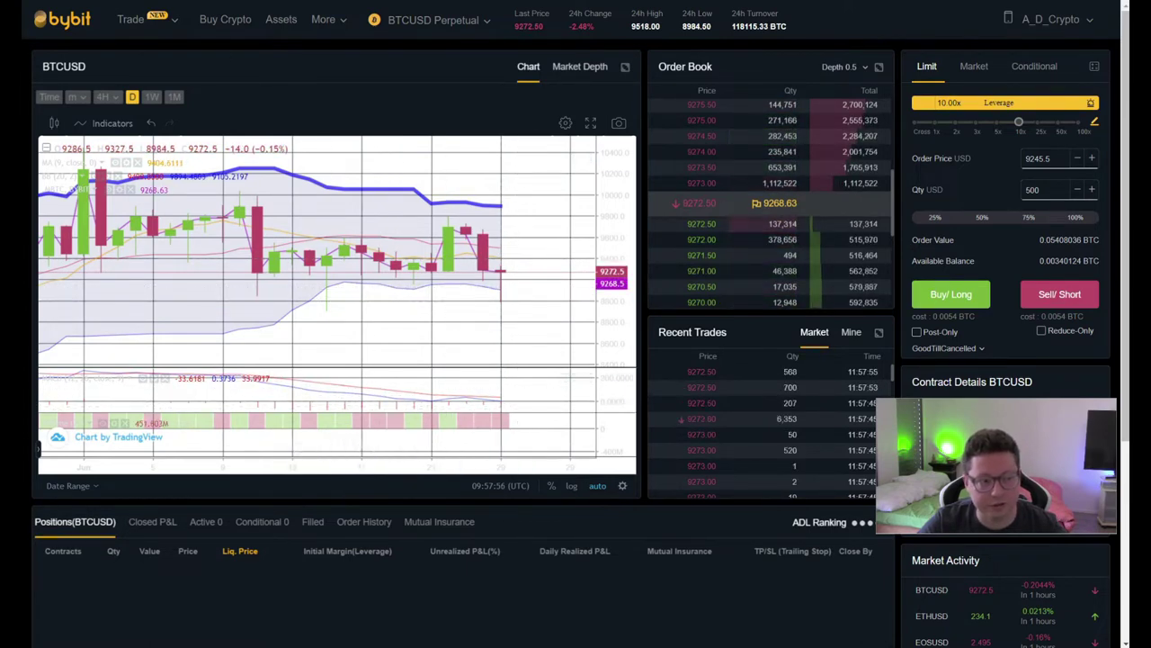
key(alt+Tab)
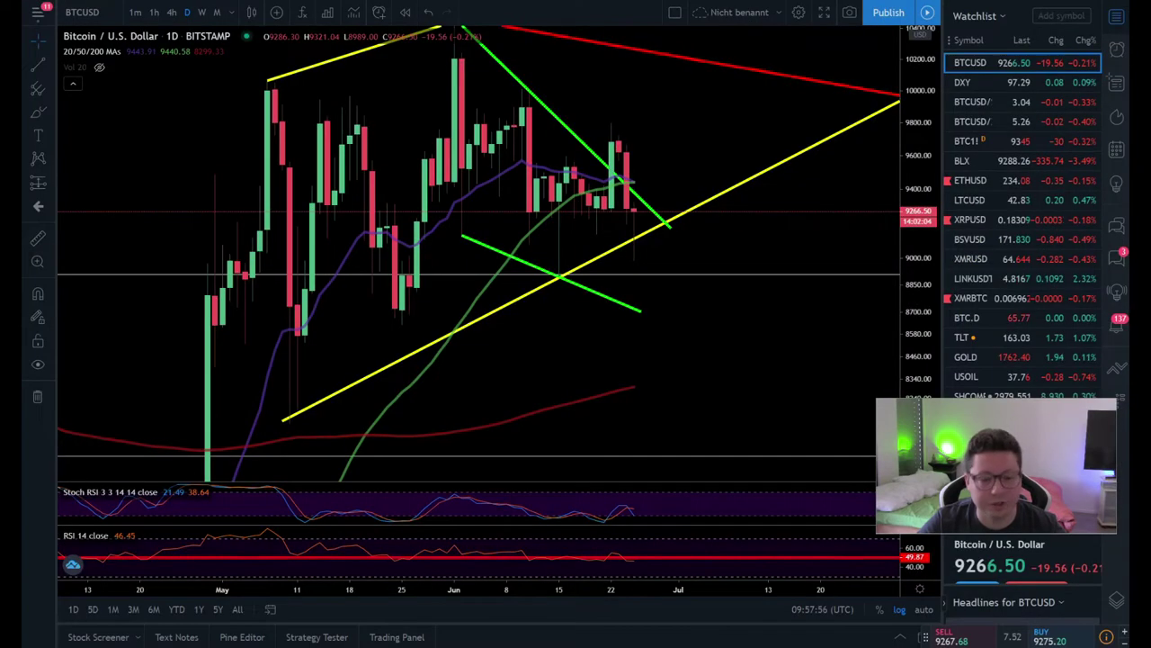
Open the Bitcoin CME Futures chart (BTC1!) from the watchlist and adjust its price range.
click(1014, 141)
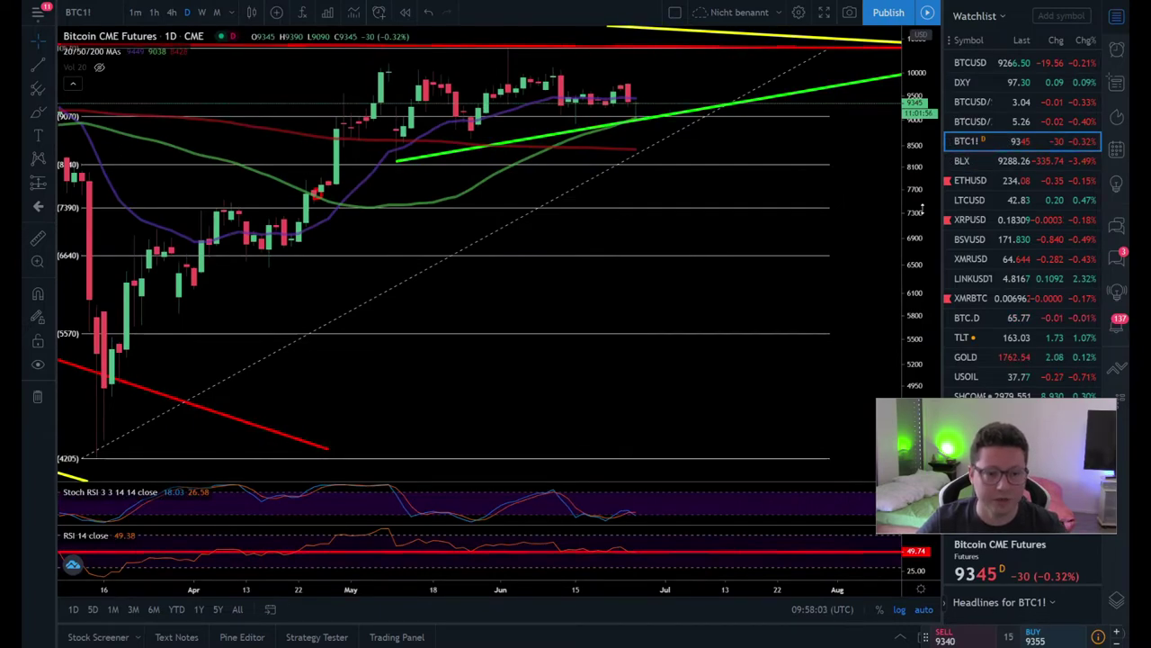
drag(915, 272, 915, 230)
drag(753, 130, 746, 298)
Compare with the daily BTCUSD chart and return to the BTC1! futures chart.
click(970, 62)
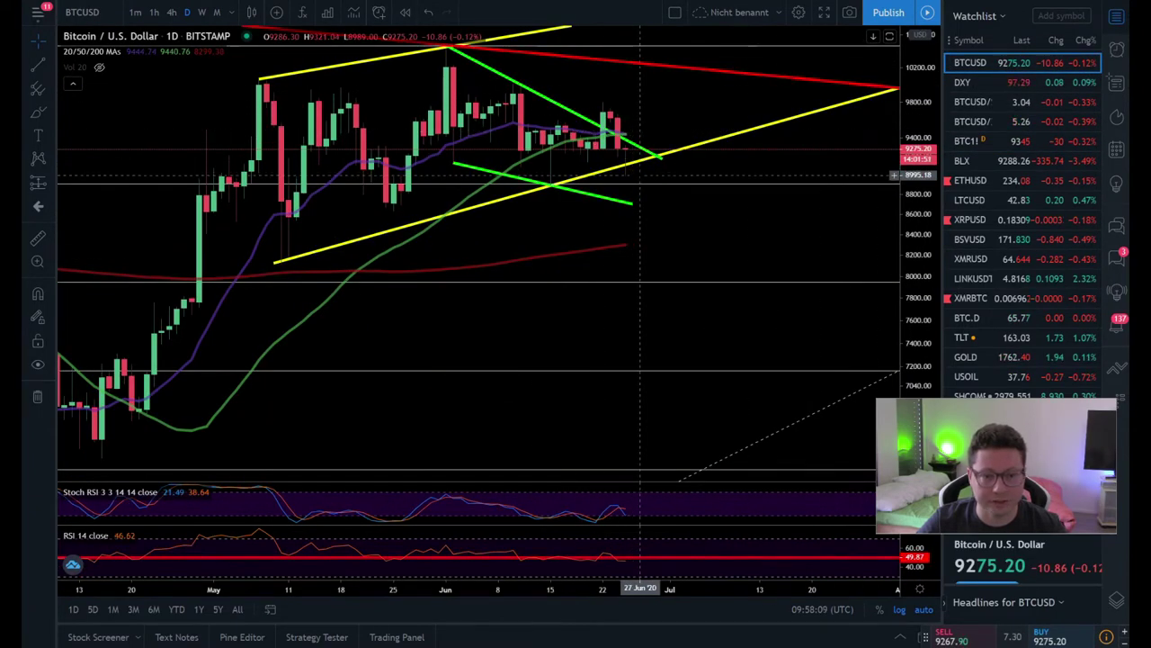
key(Down)
key(Down)
key(Down)
key(Down)
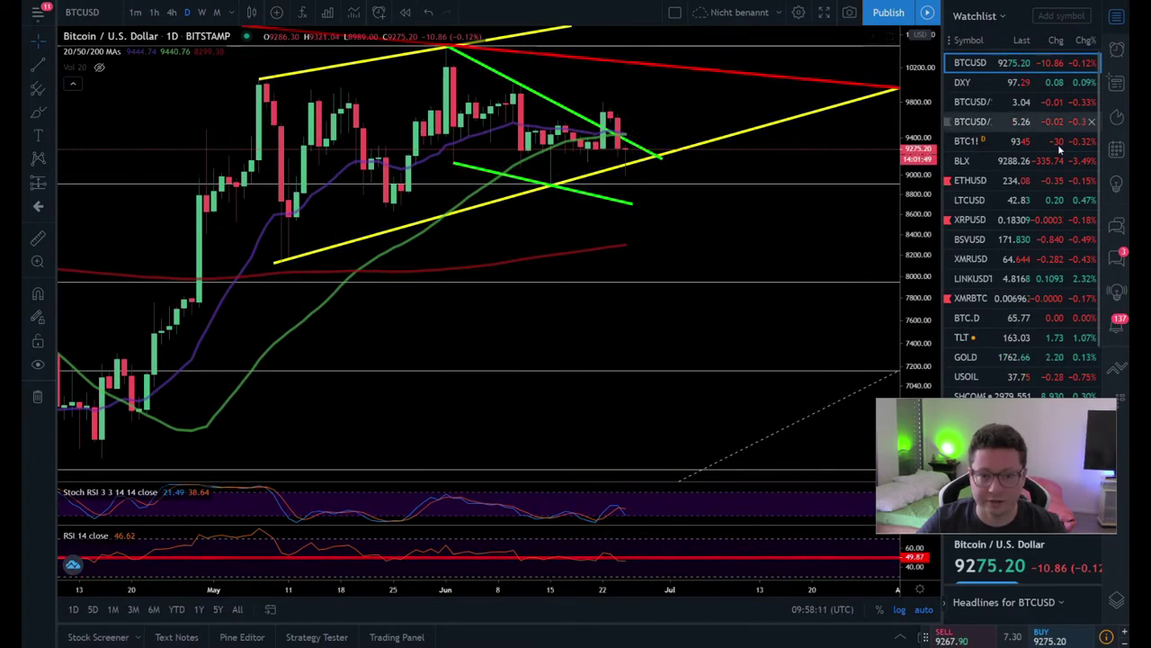
scroll(695, 151, up, 1)
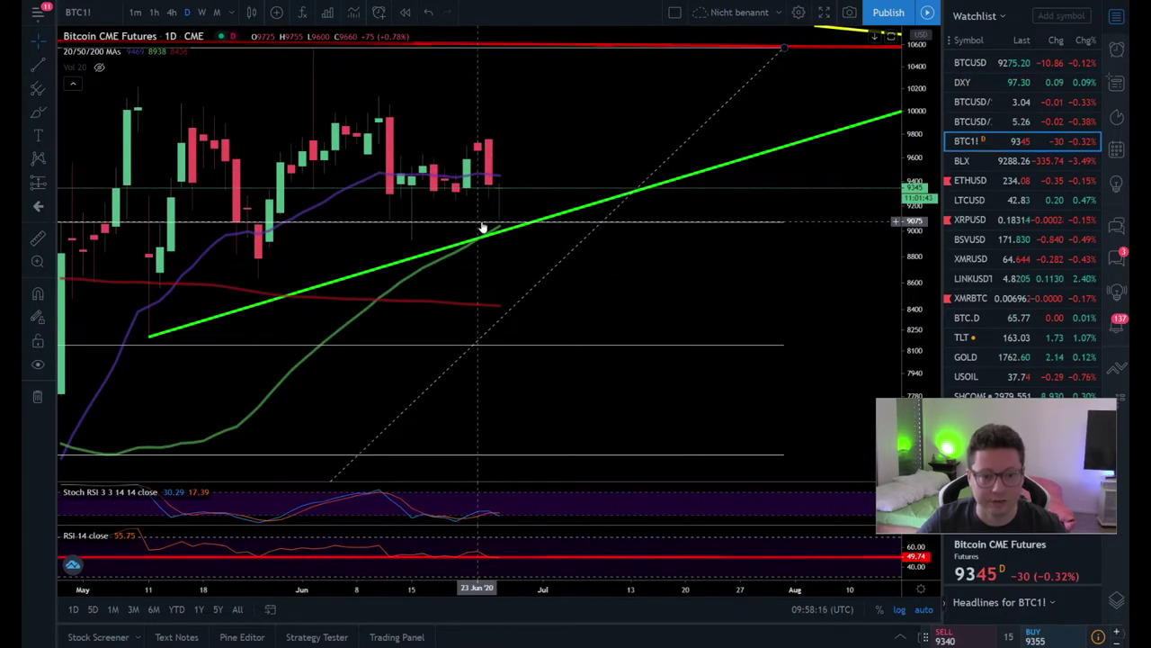
Examine the daily BTC1! chart's Fibonacci levels, green support line and red and yellow resistance lines back to late 2019.
scroll(483, 227, down, 2)
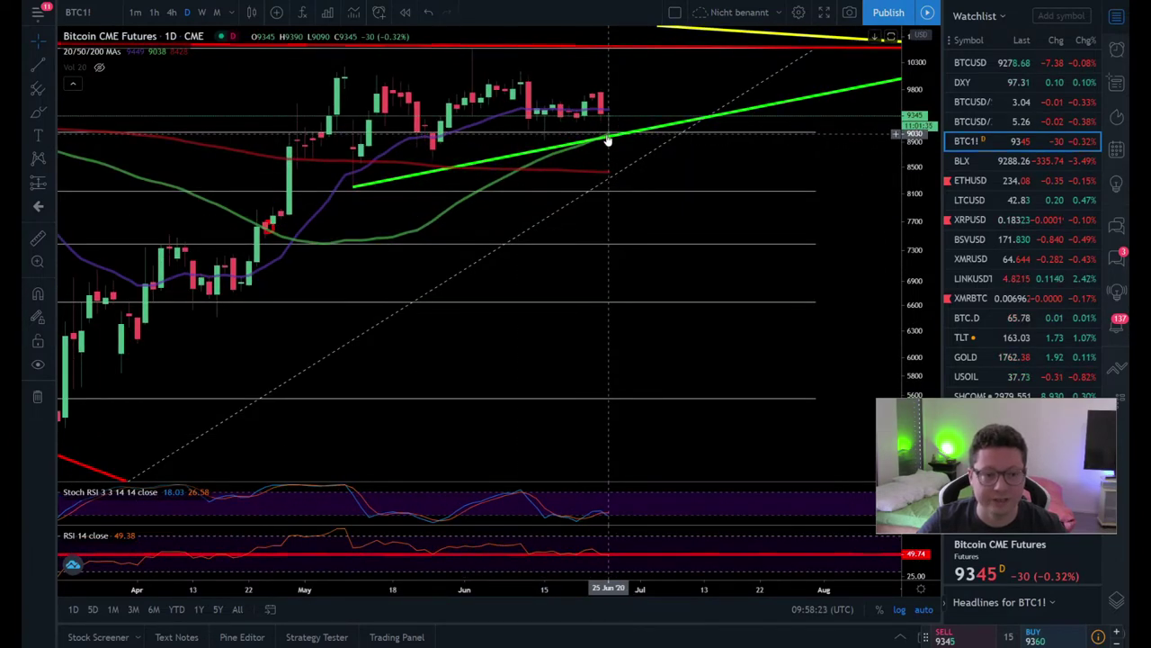
scroll(610, 138, down, 3)
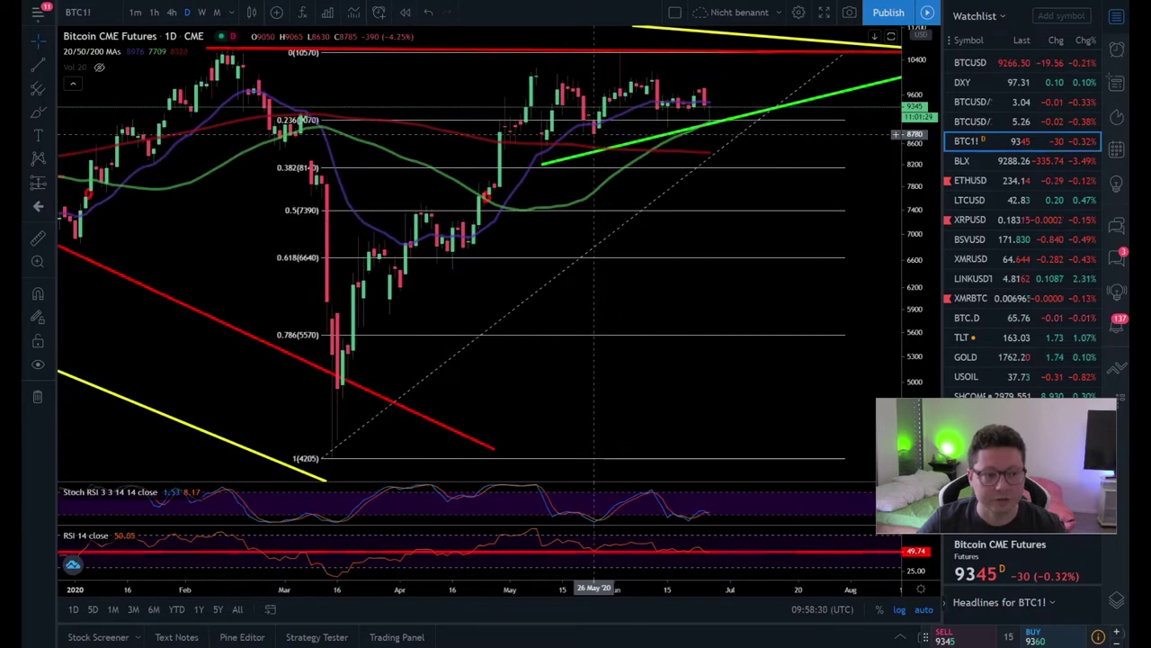
scroll(684, 135, down, 2)
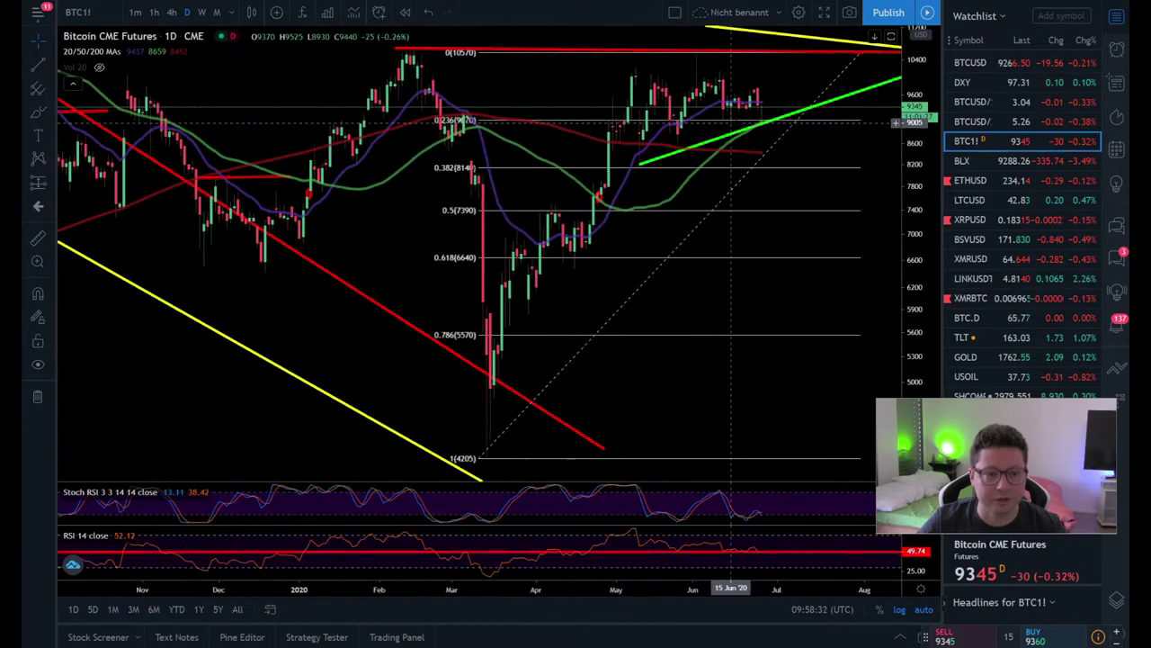
drag(922, 204, 921, 226)
drag(840, 174, 706, 239)
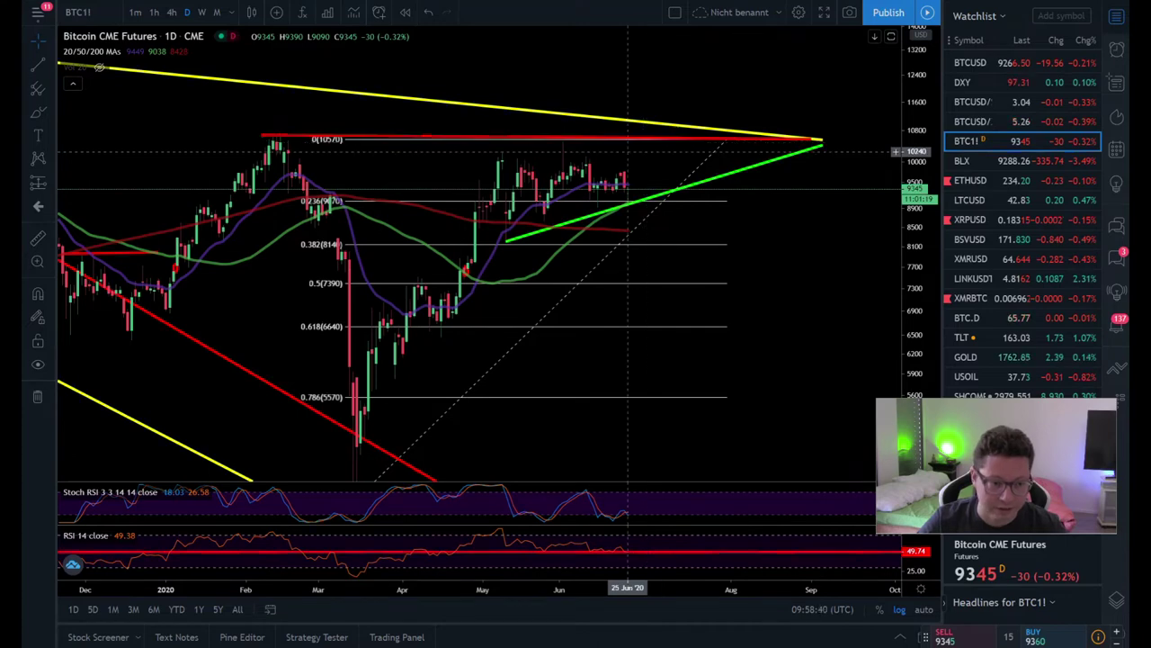
scroll(596, 209, up, 3)
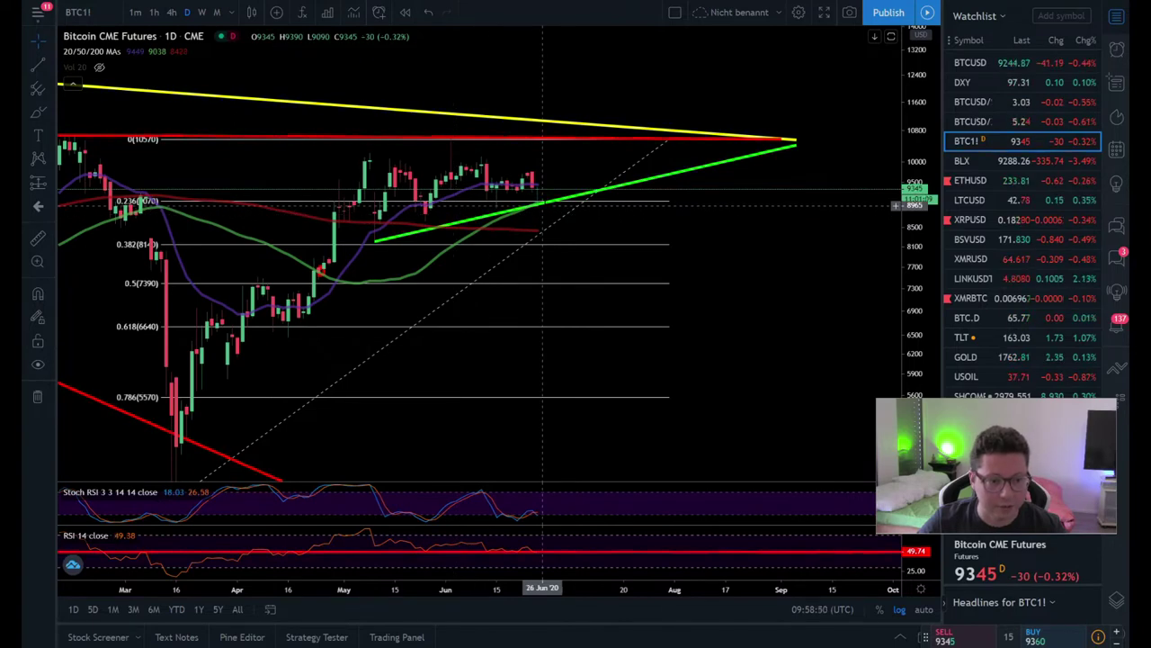
scroll(532, 149, down, 1)
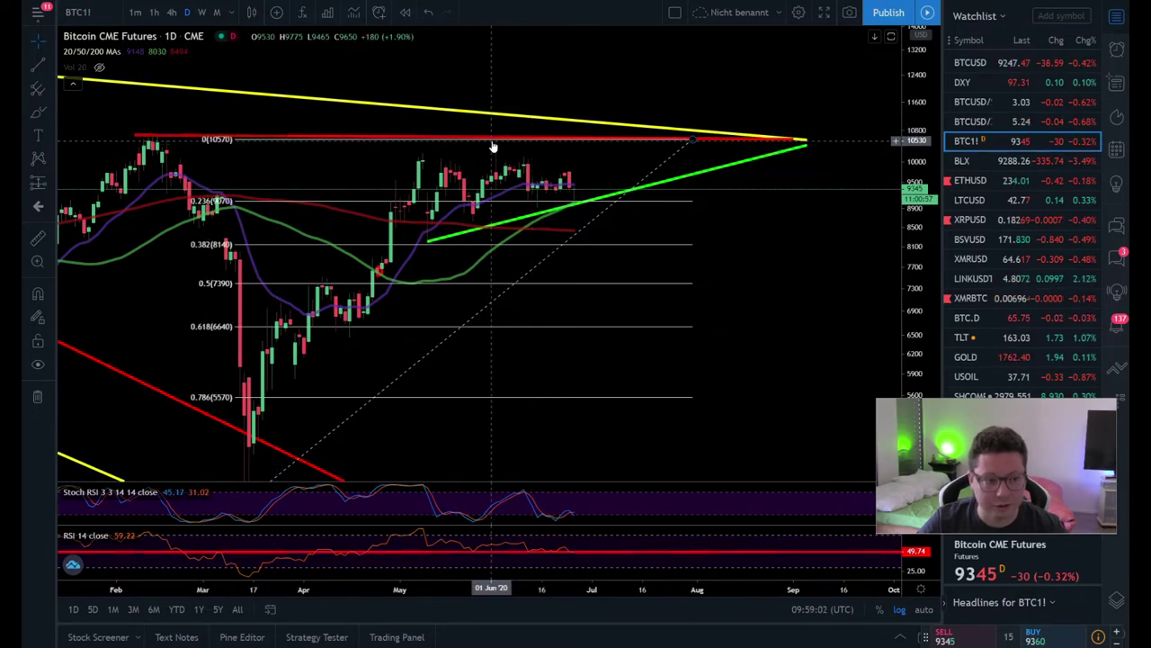
Examine the recent daily BTC1! candles around the green support line and the 0.236 Fibonacci level.
scroll(493, 145, down, 2)
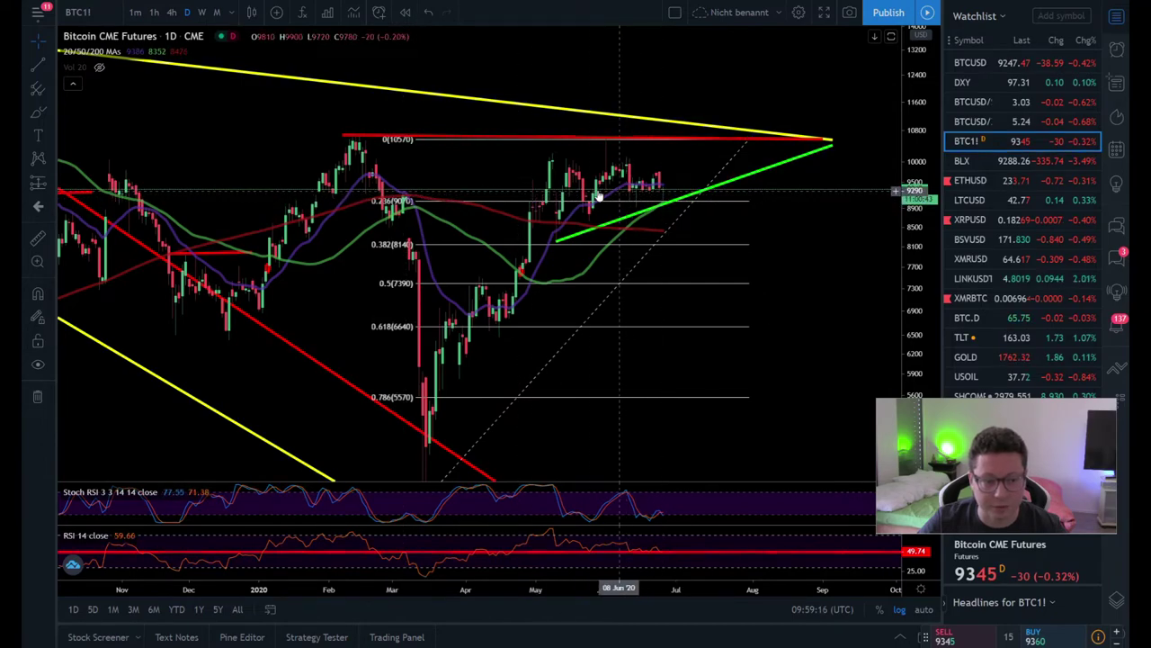
scroll(668, 207, up, 5)
drag(921, 316, 921, 269)
drag(509, 109, 628, 153)
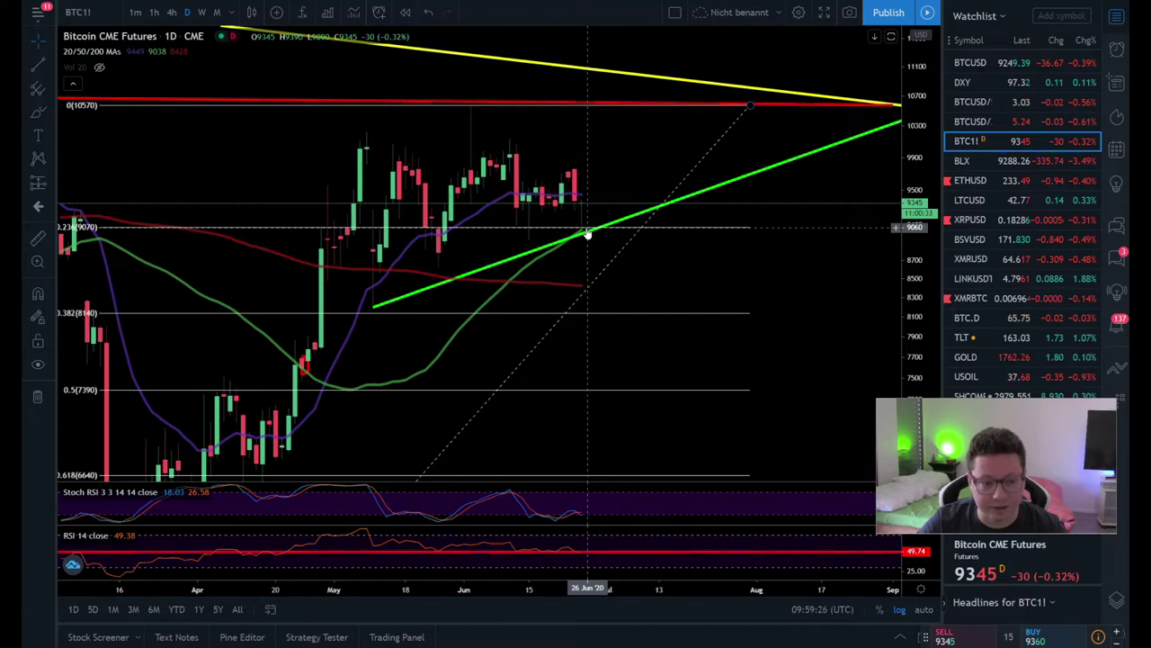
scroll(587, 233, down, 2)
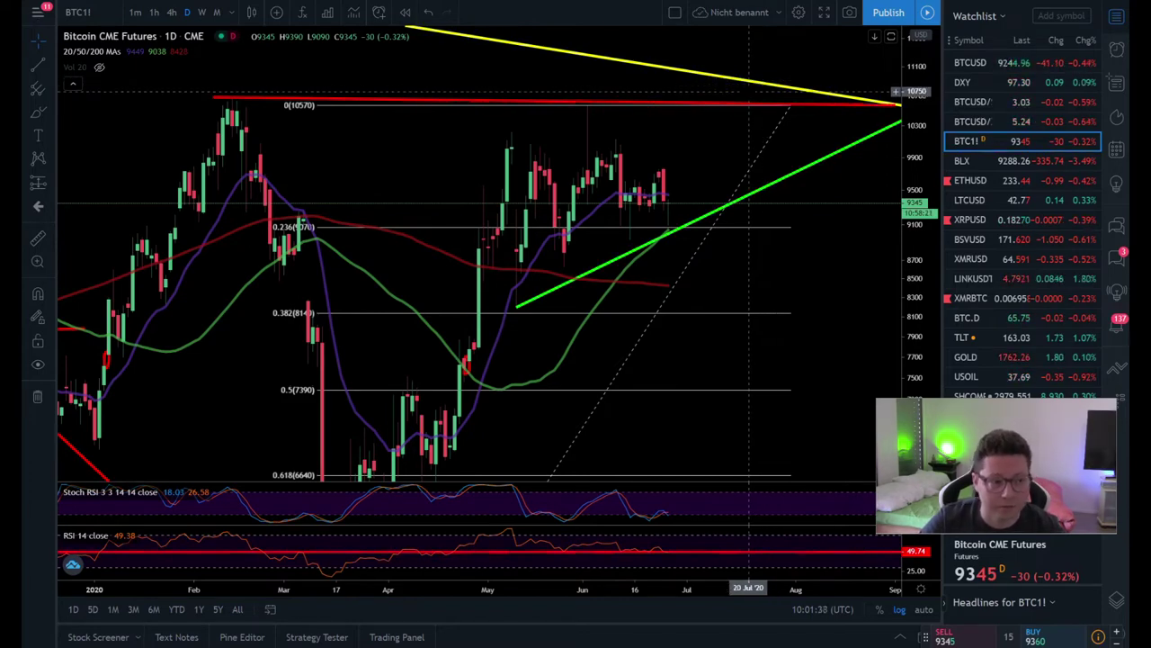
Set the chart to the weekly timeframe and open BTCUSD from the watchlist, centred on the 2020 candles.
click(204, 13)
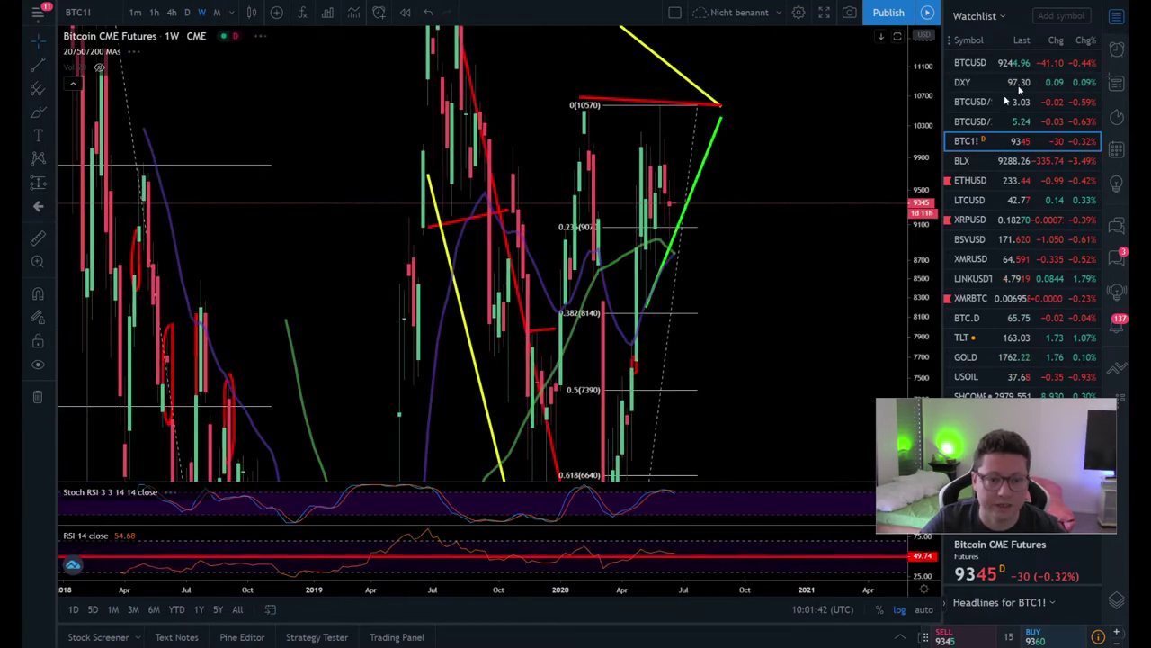
click(1028, 66)
scroll(504, 199, up, 5)
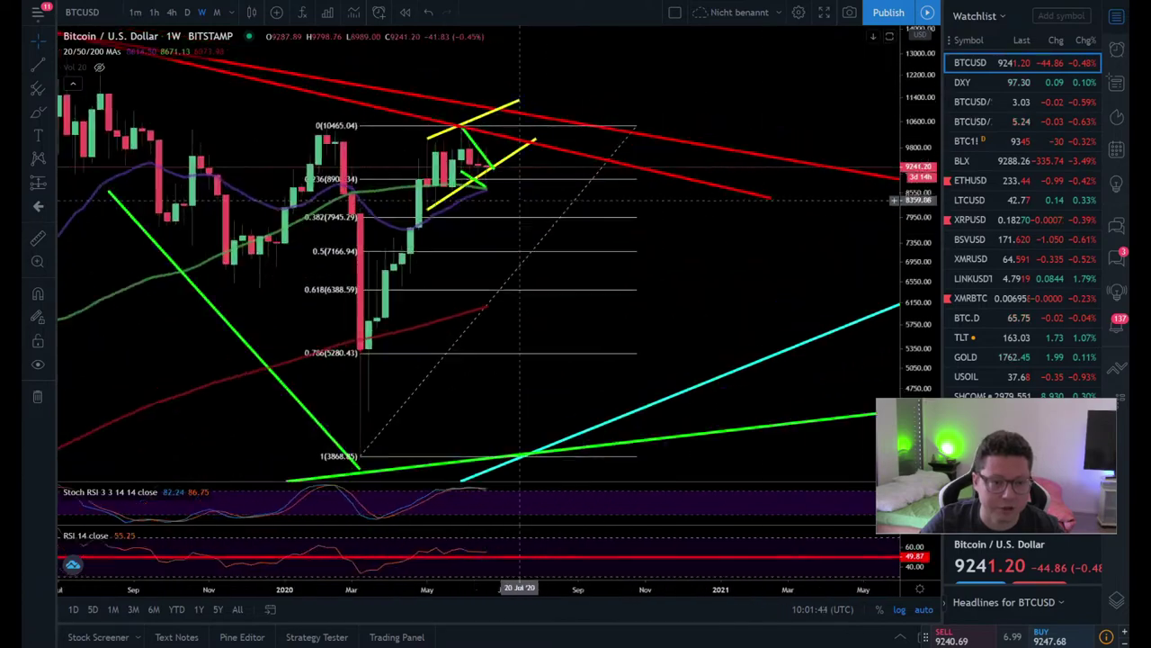
drag(283, 184, 737, 177)
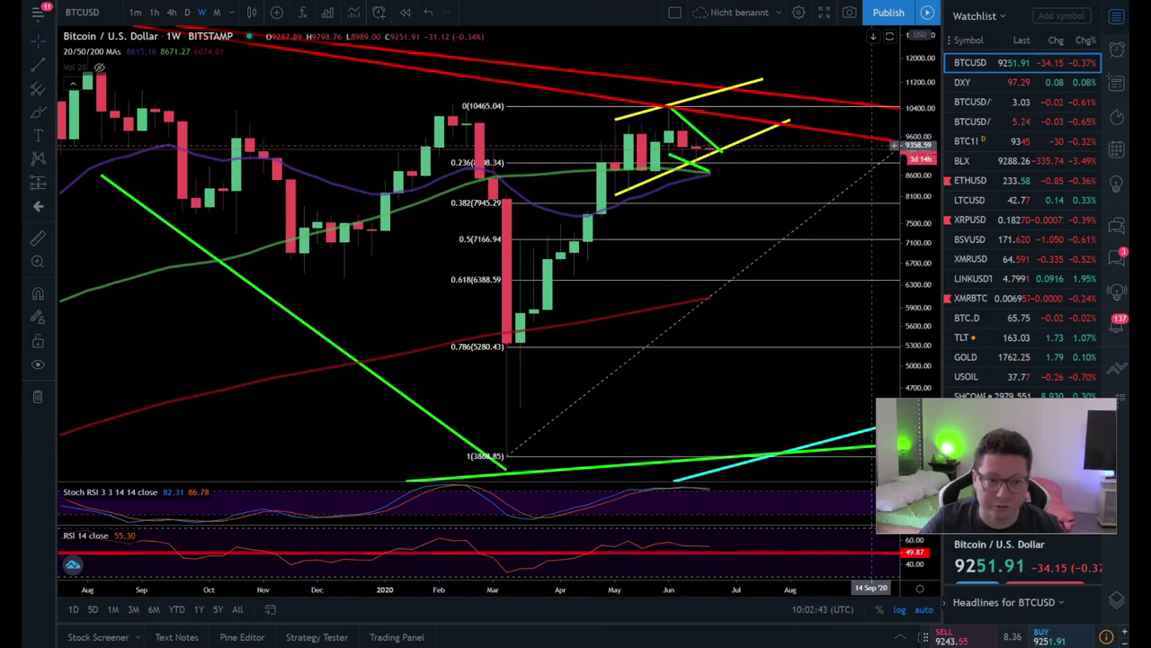
Examine BTCUSD's weekly red resistance lines and green support line back to 2018, including the recent yellow channel.
scroll(872, 144, down, 3)
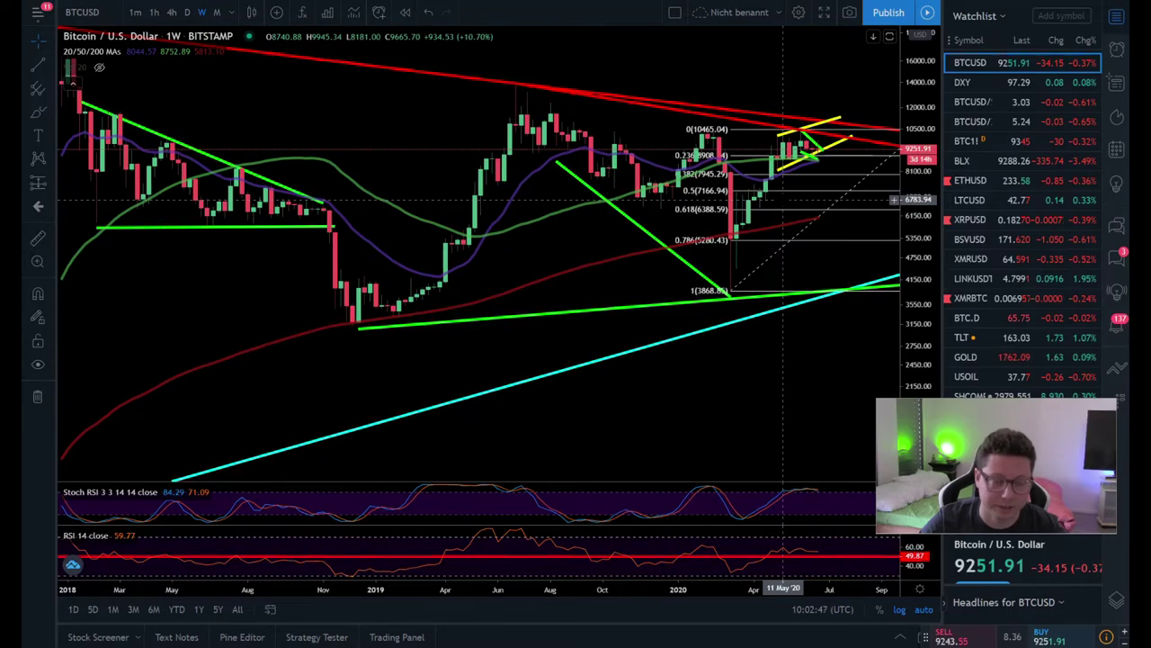
scroll(779, 201, down, 3)
scroll(625, 206, up, 4)
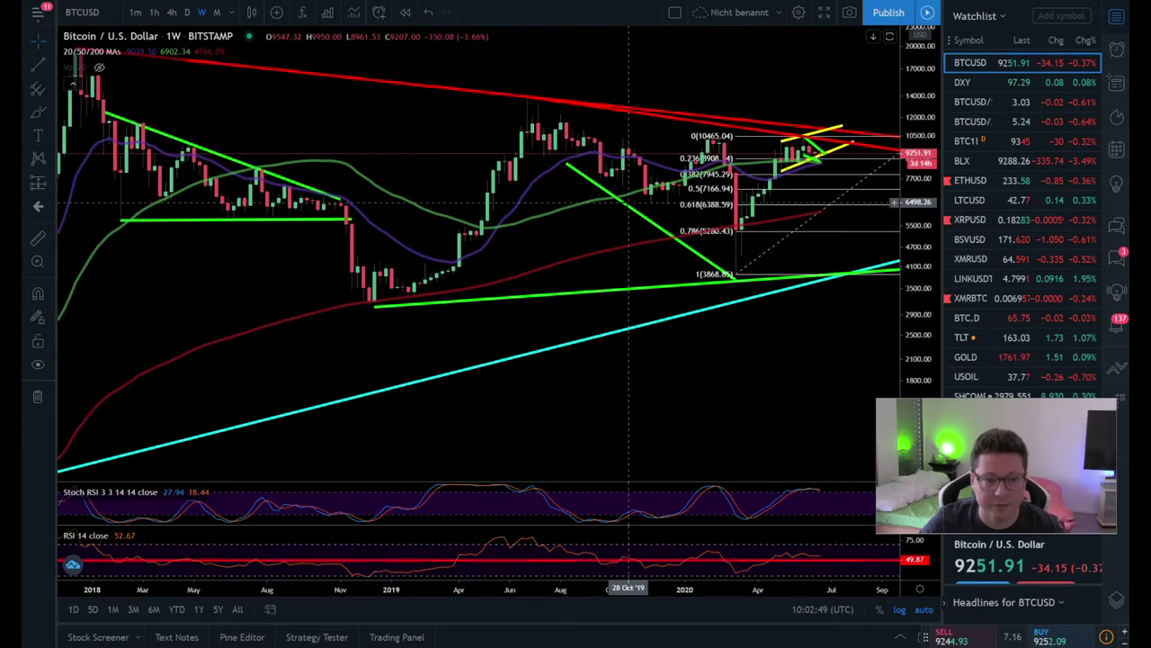
scroll(618, 206, up, 2)
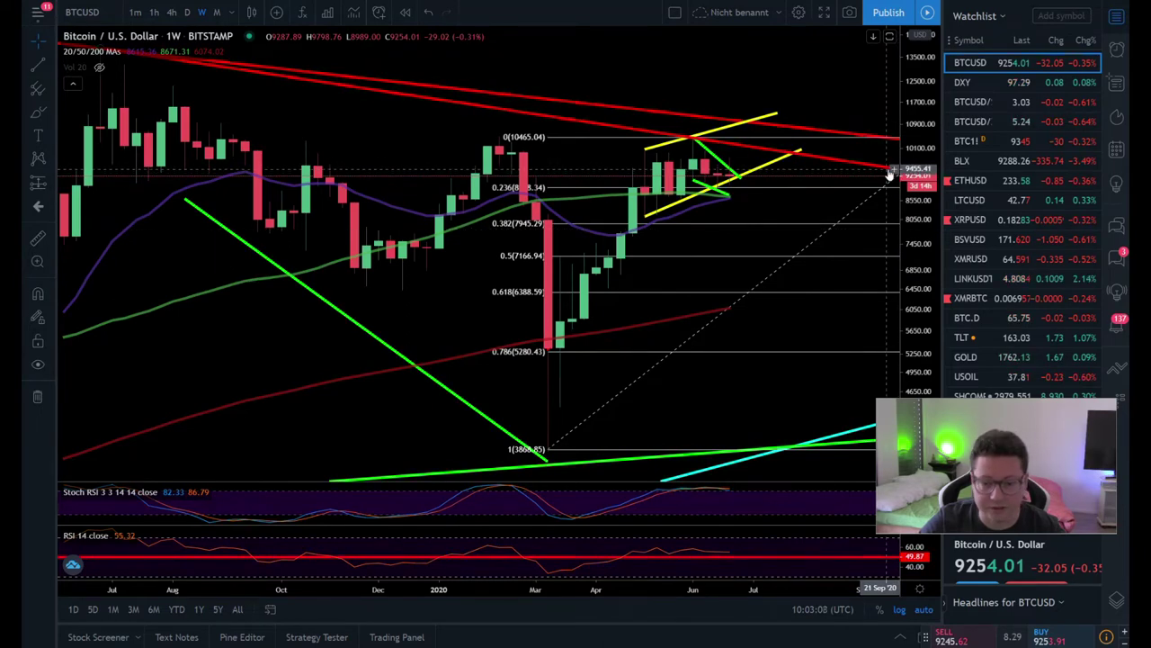
Open the S&P 500 E-mini Futures chart (ES1!) from the watchlist and view its weekly candles since late 2019.
scroll(1017, 225, down, 3)
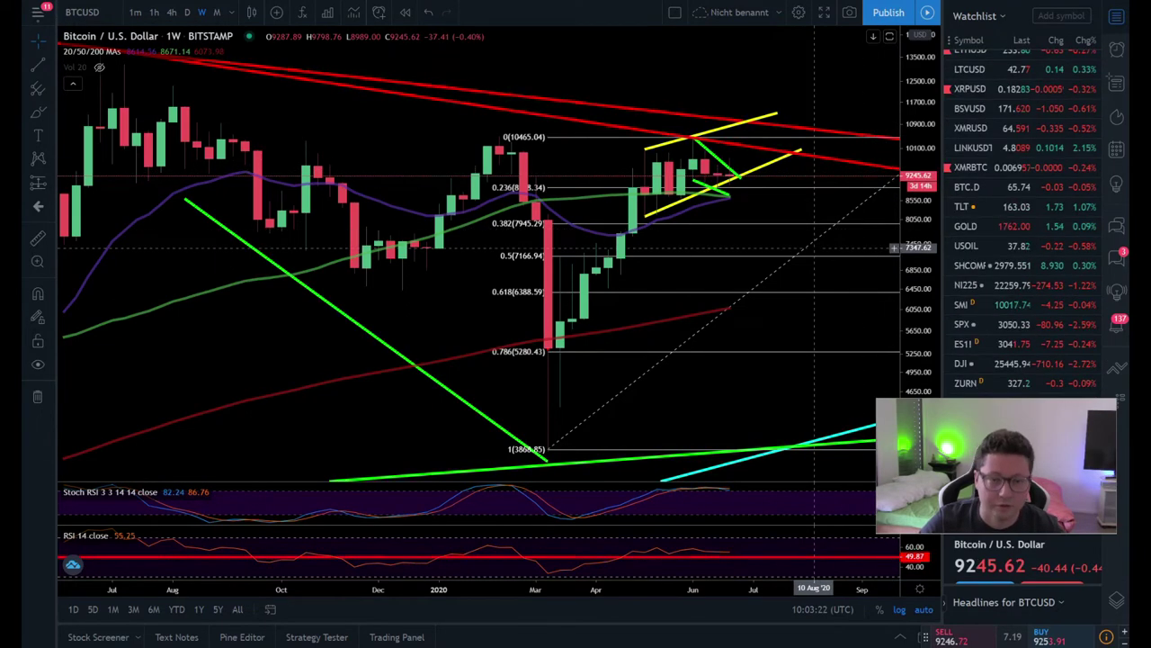
click(1037, 345)
scroll(506, 204, up, 4)
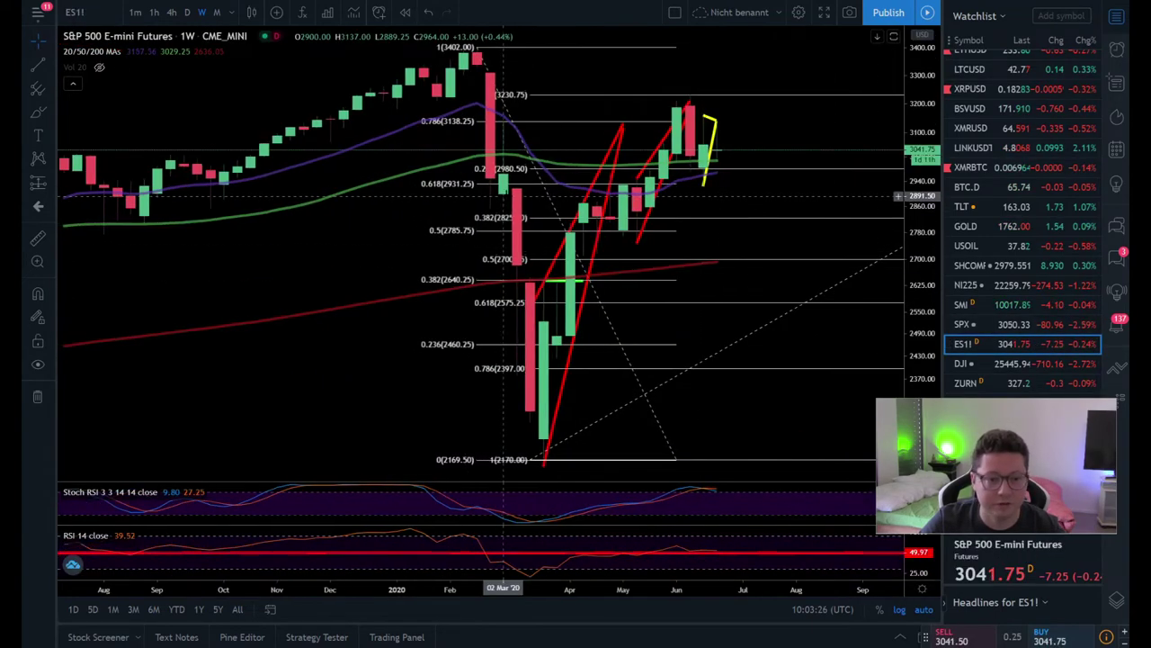
drag(630, 184, 789, 174)
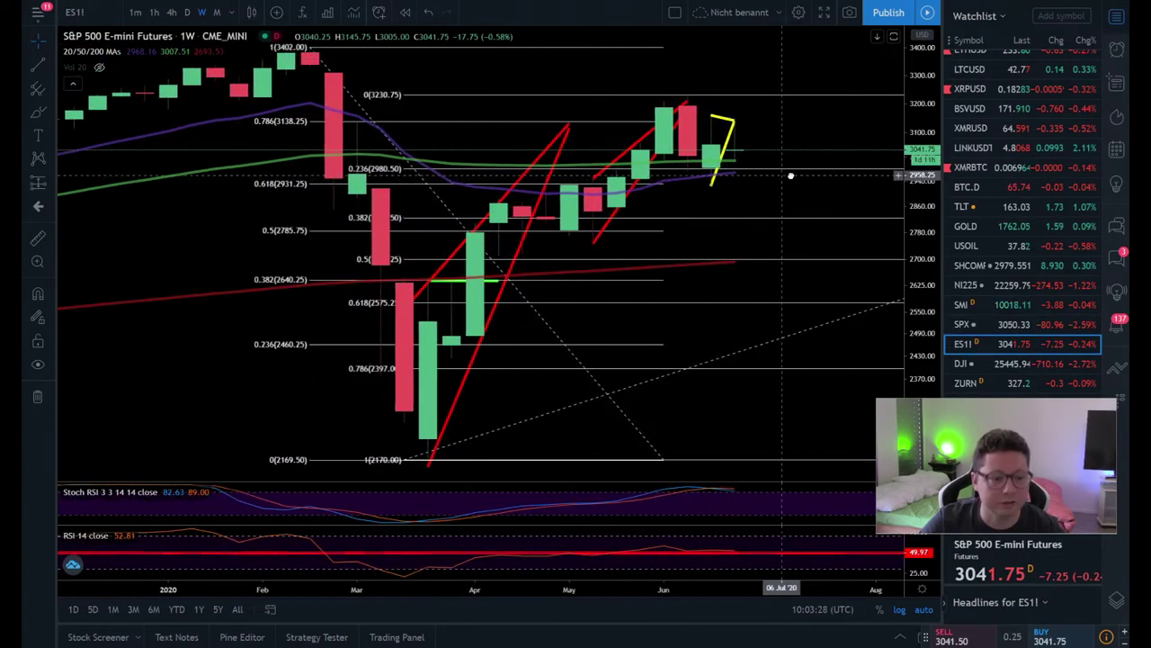
scroll(774, 194, down, 3)
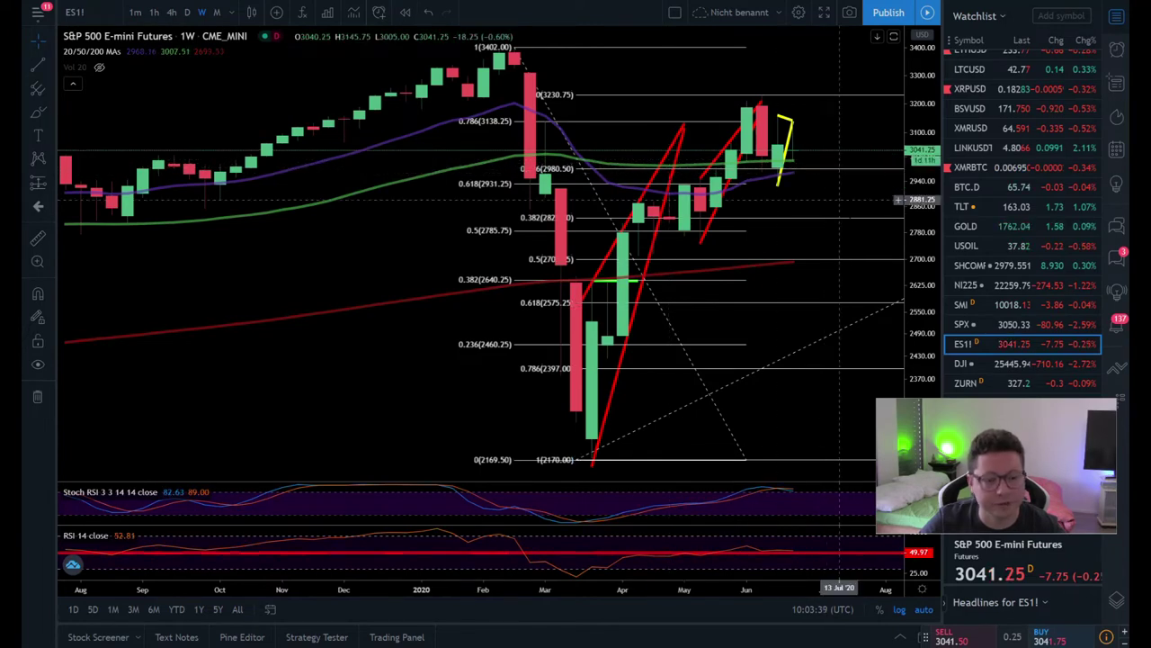
Switch the ES1! chart to the daily and then the 4-hour timeframe to inspect the yellow triangle and moving averages.
click(185, 13)
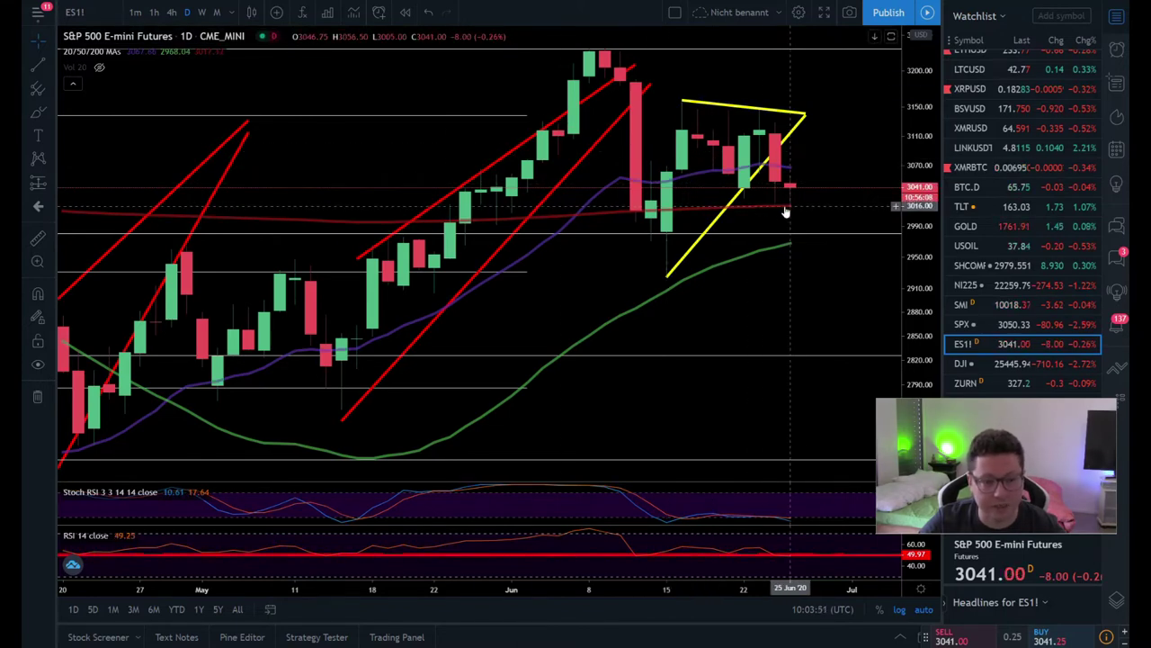
click(170, 12)
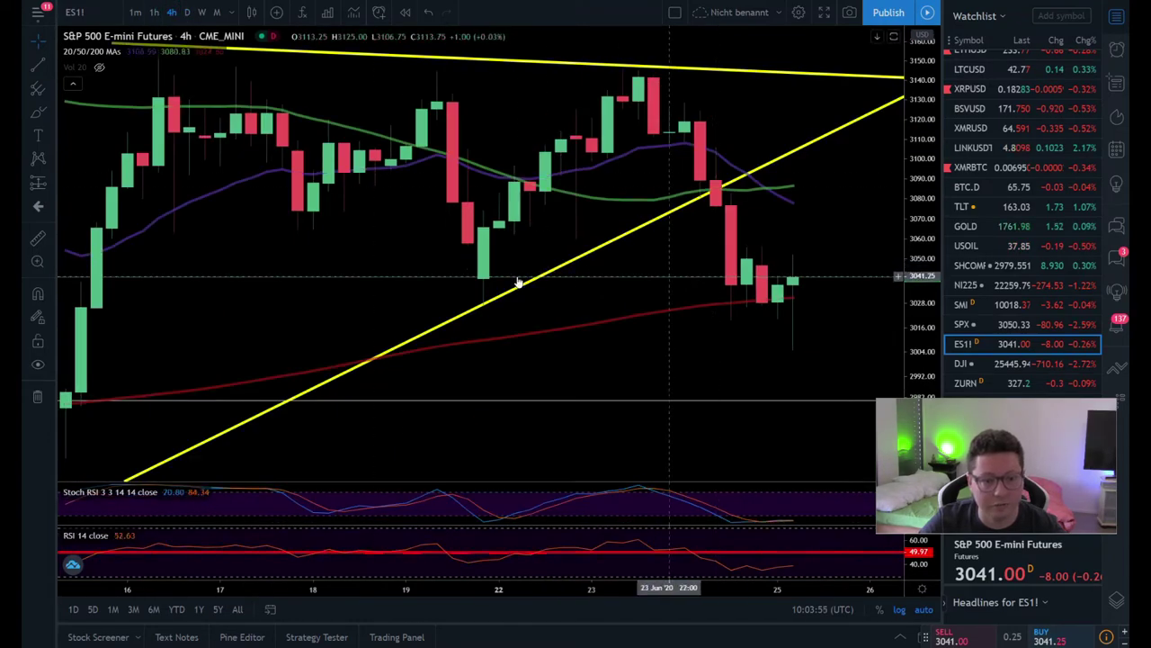
scroll(623, 261, down, 5)
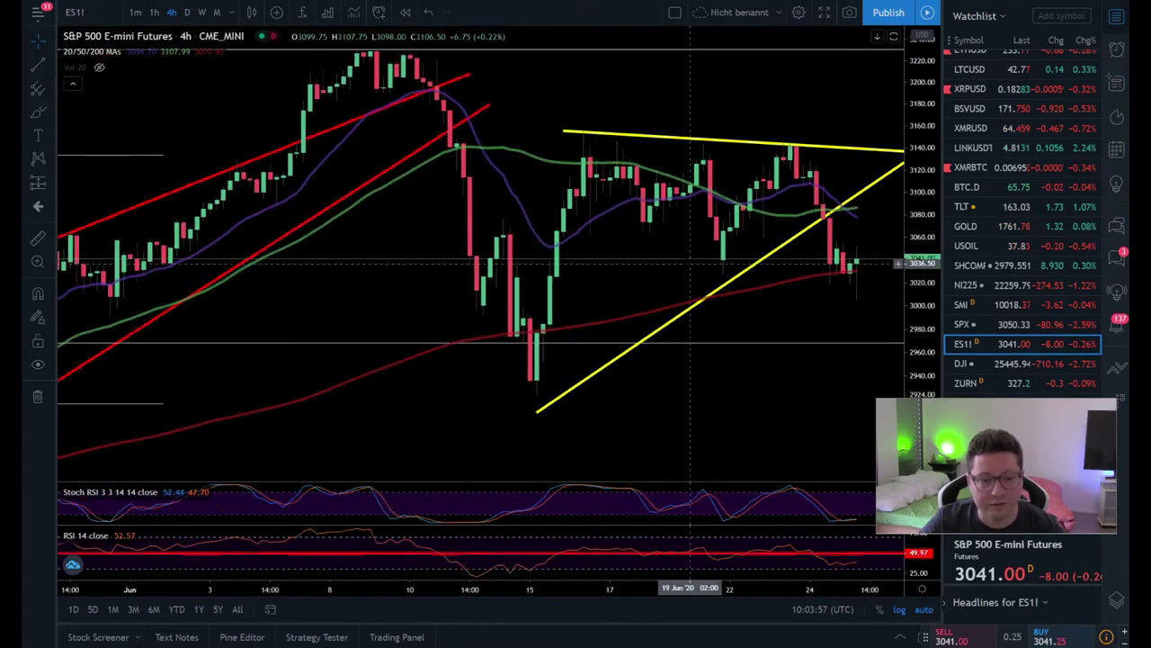
drag(832, 286, 630, 284)
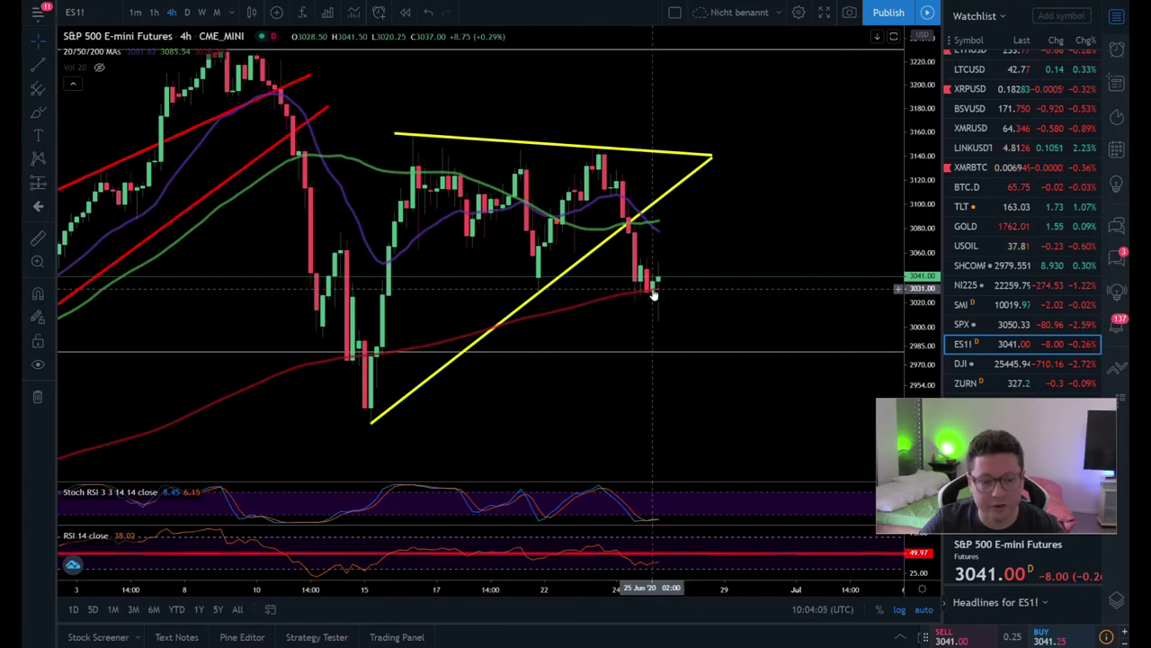
scroll(657, 295, down, 2)
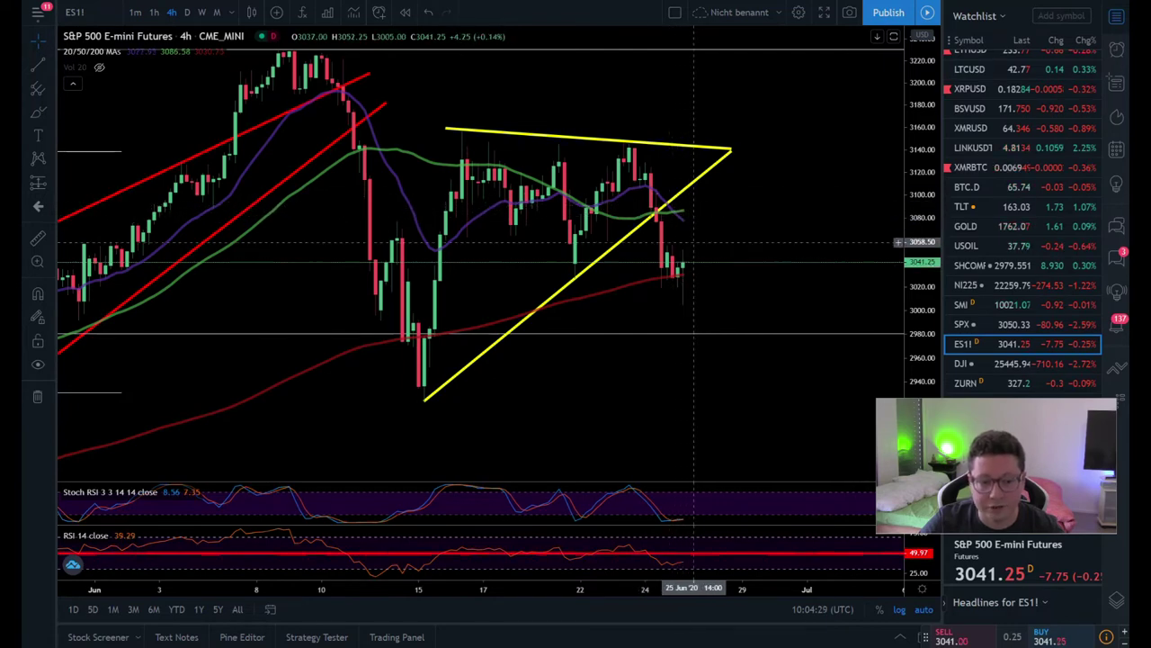
drag(693, 214, 728, 207)
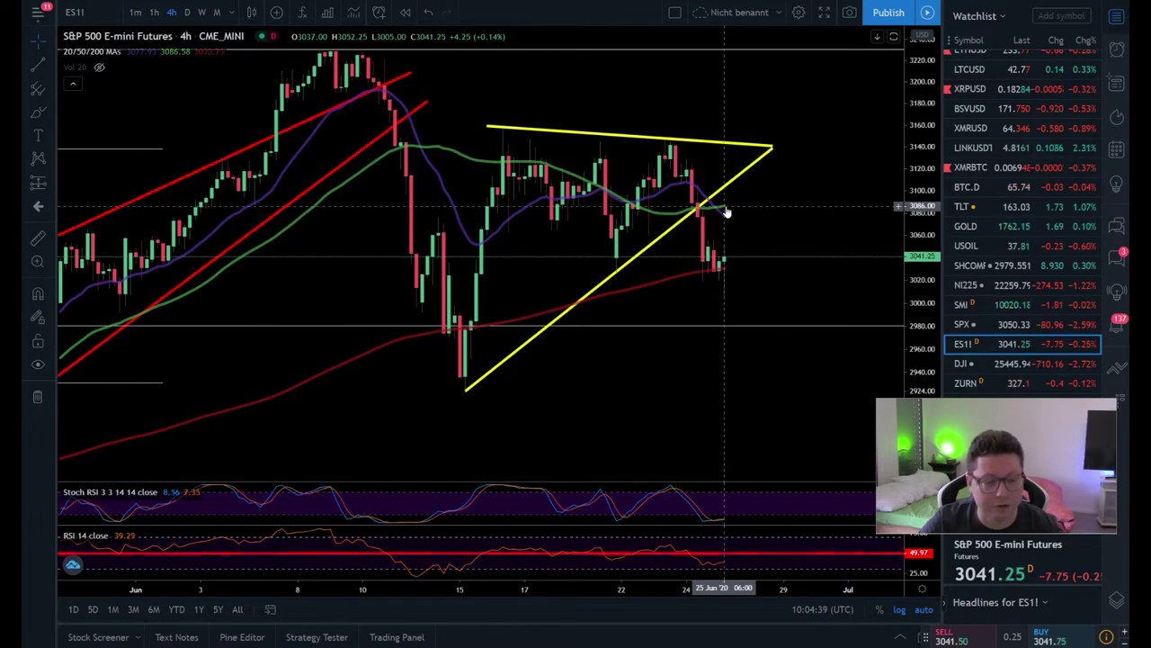
Review ES1!'s red wedges and 200-period moving average on the 4-hour chart back to late March, then reopen BTCUSD.
scroll(727, 213, down, 4)
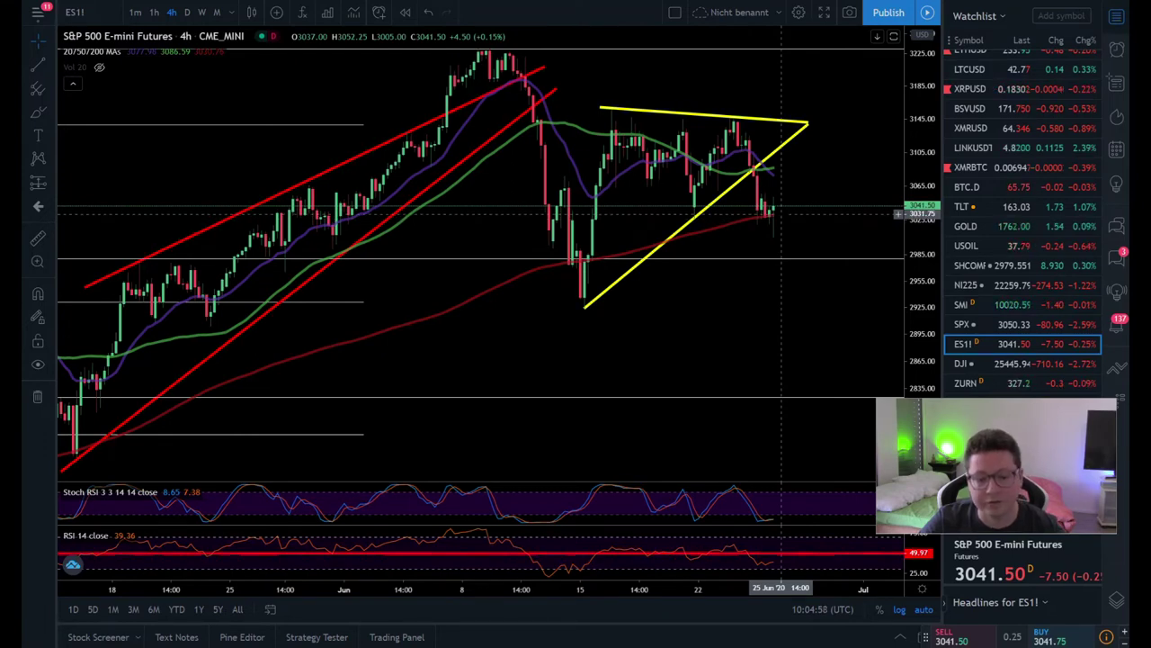
scroll(781, 213, down, 2)
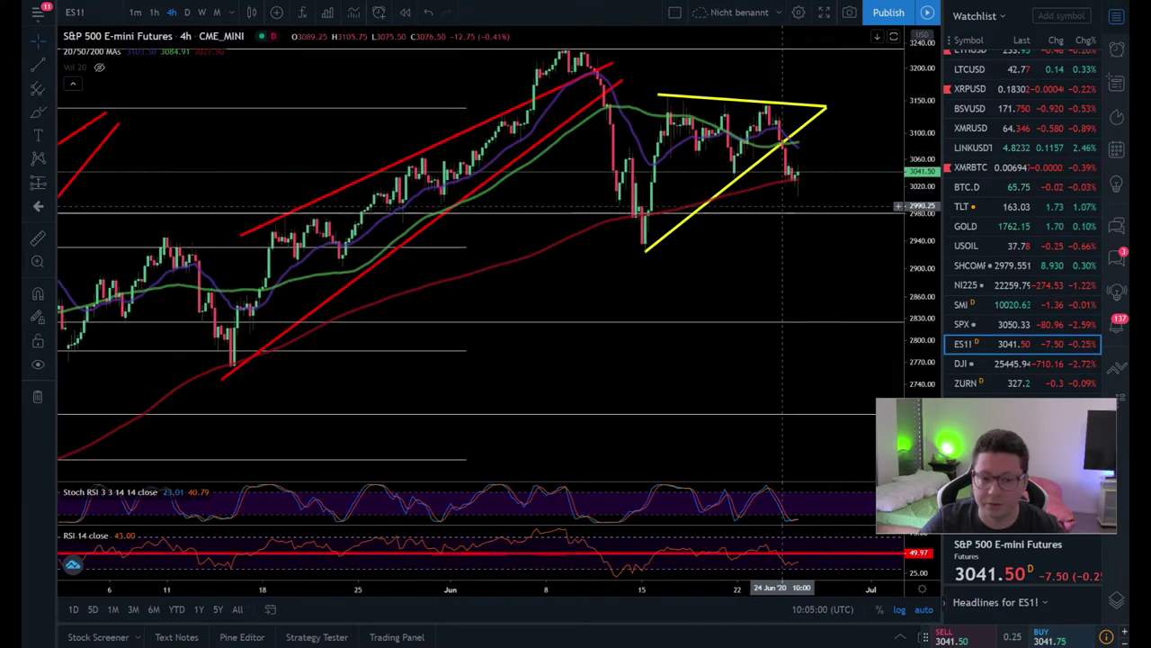
scroll(797, 185, down, 2)
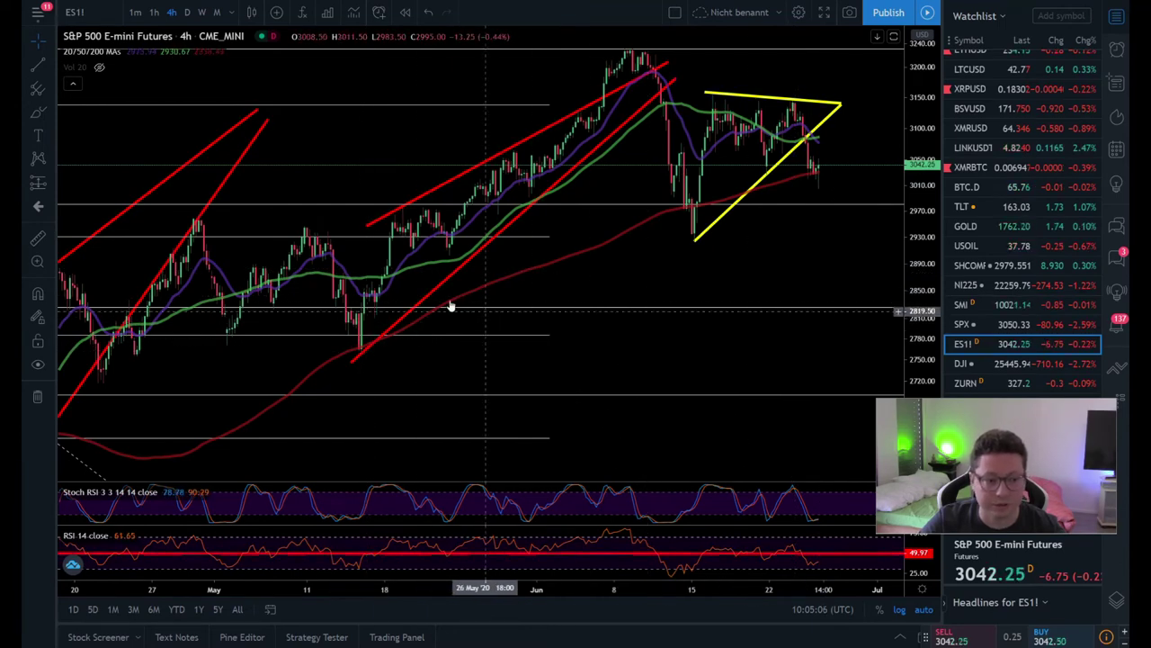
scroll(630, 278, down, 3)
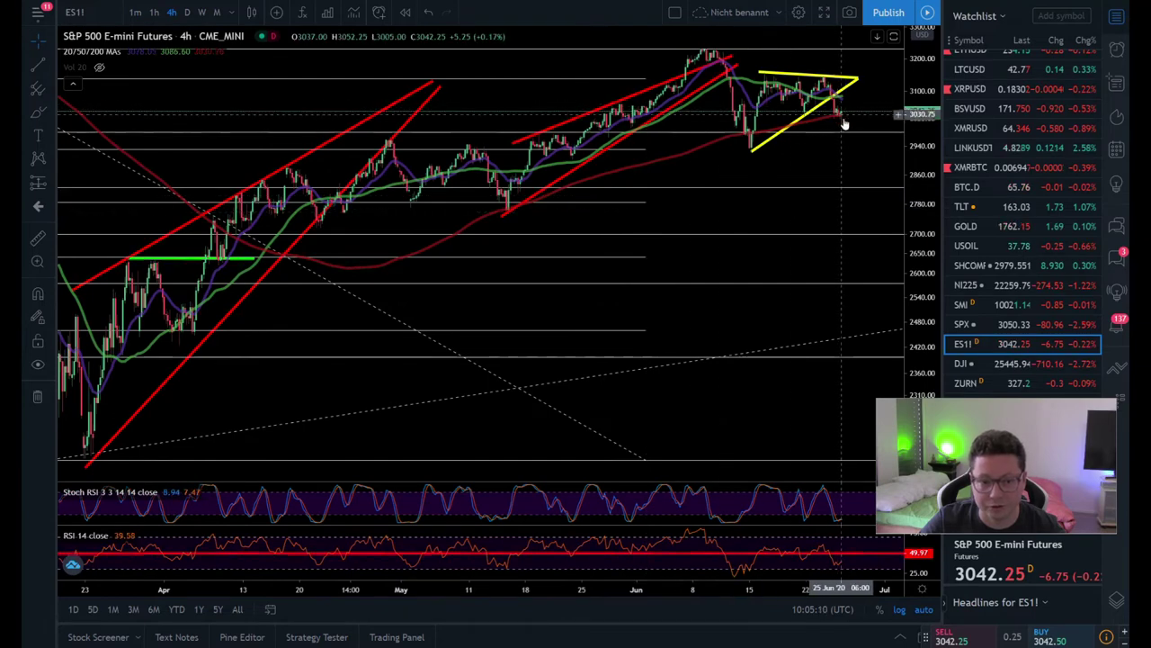
drag(841, 119, 682, 154)
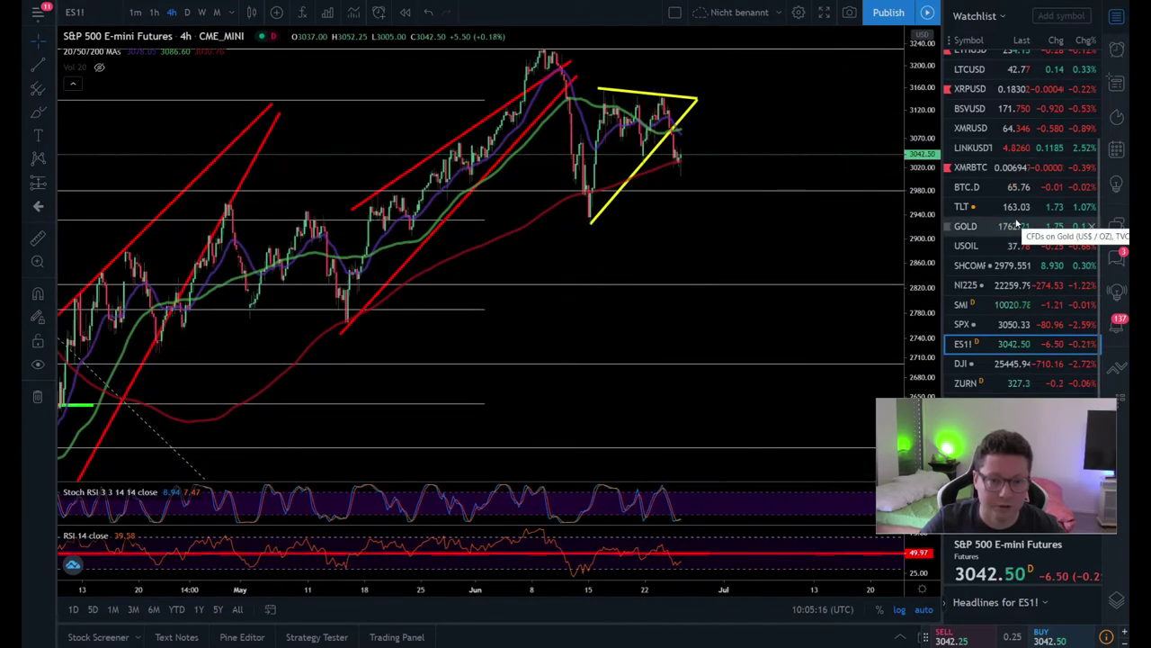
scroll(1012, 223, up, 3)
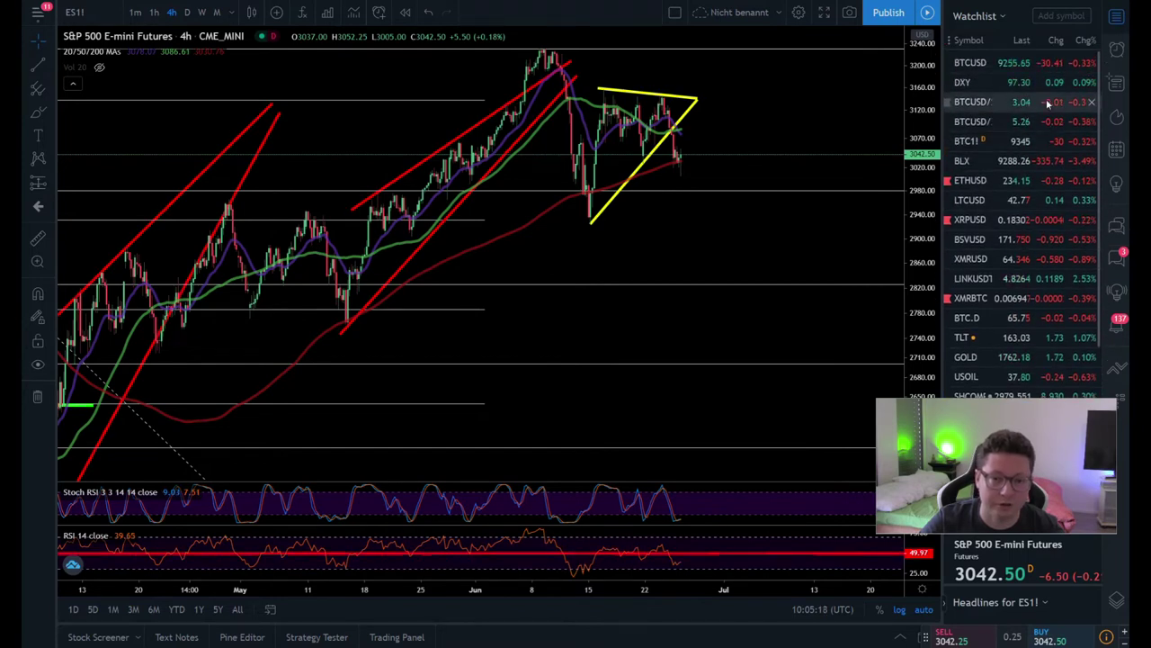
click(985, 63)
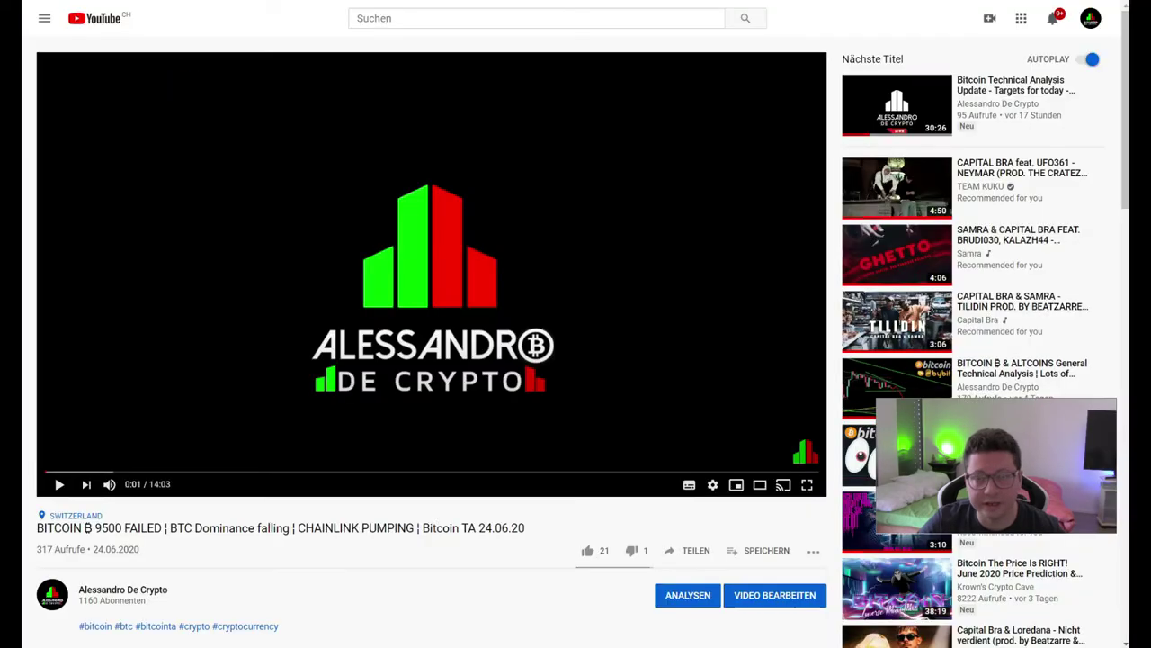
On the YouTube video page, view the description's exchange links and highlight the Bybit and Phemex sign-up bonus entries.
scroll(432, 341, down, 5)
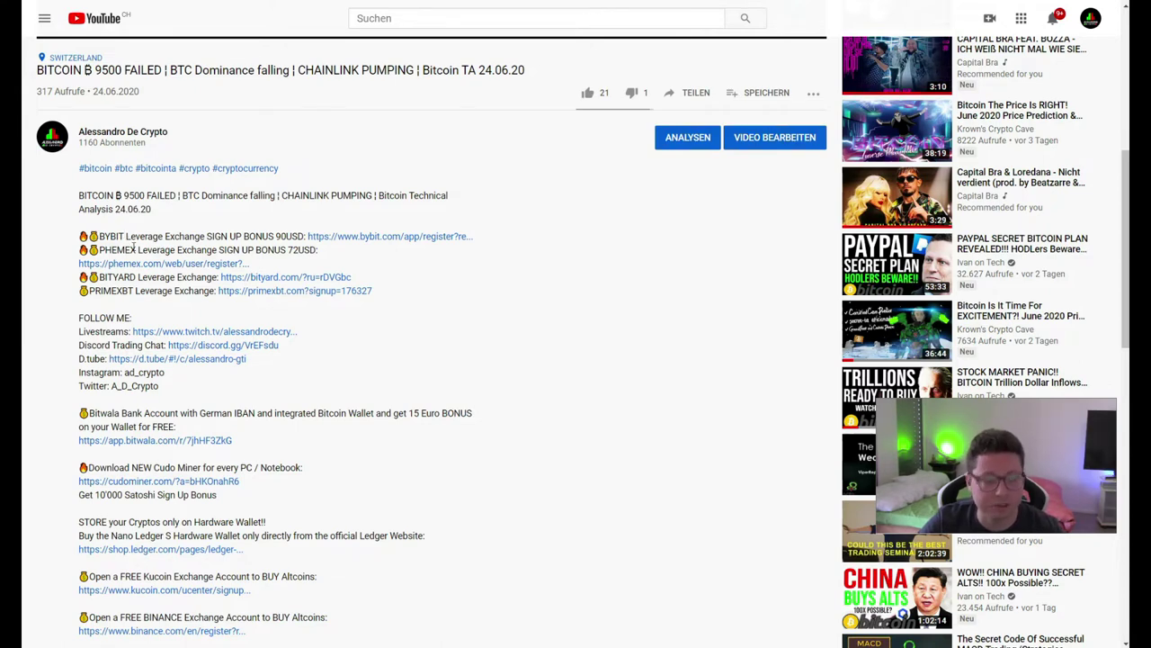
double_click(287, 235)
double_click(302, 250)
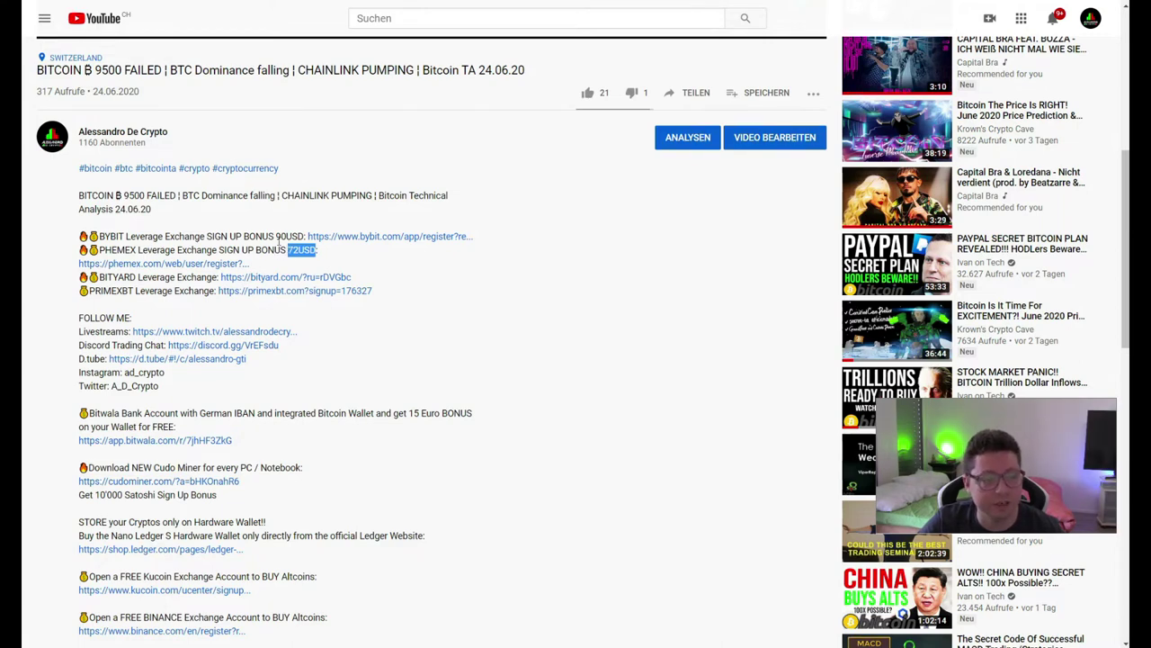
drag(79, 236, 390, 281)
click(389, 281)
double_click(111, 236)
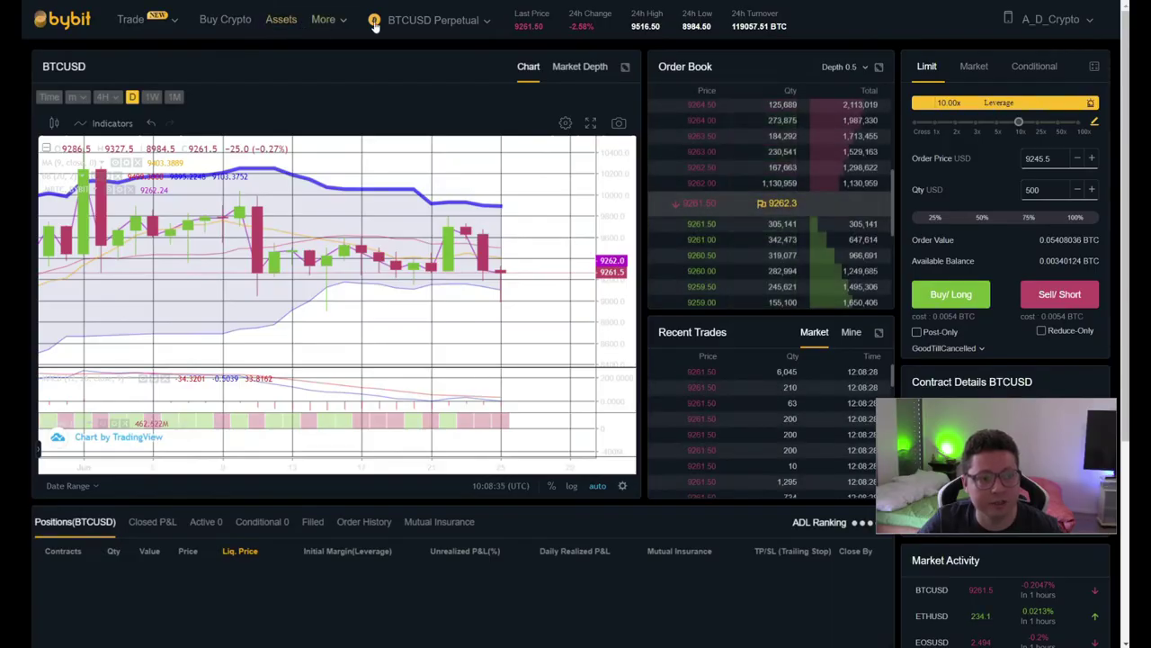
View Bybit's BTCUSD trading page, return to the YouTube description and highlight the PHEMEX and BITYARD entries.
click(382, 27)
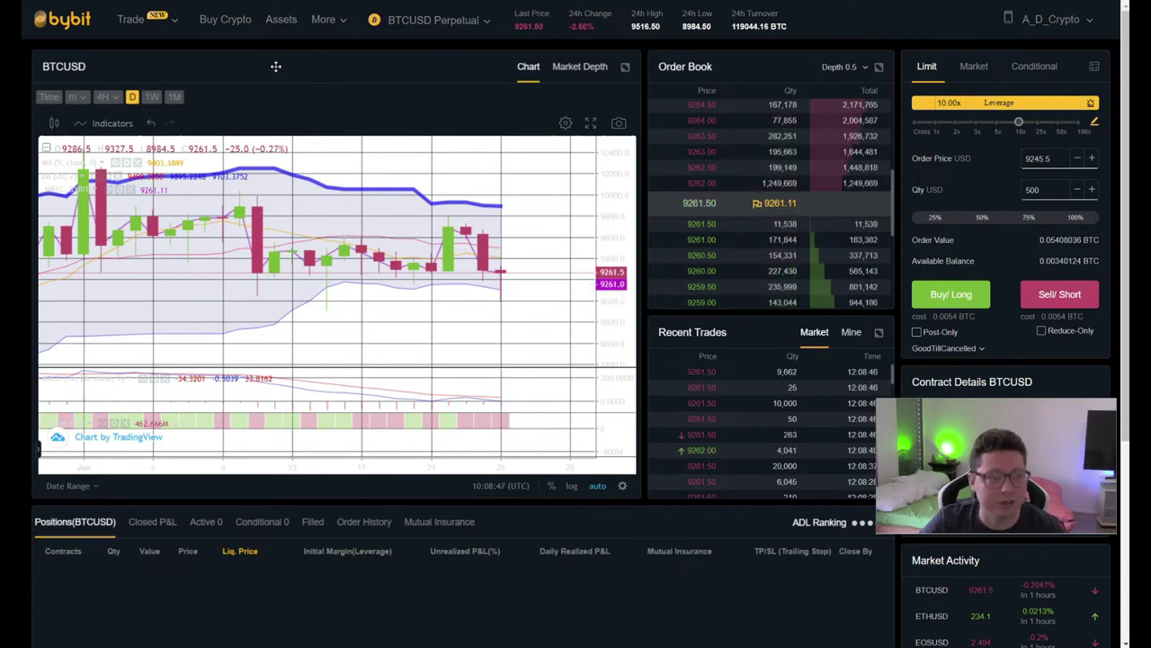
key(alt+Tab)
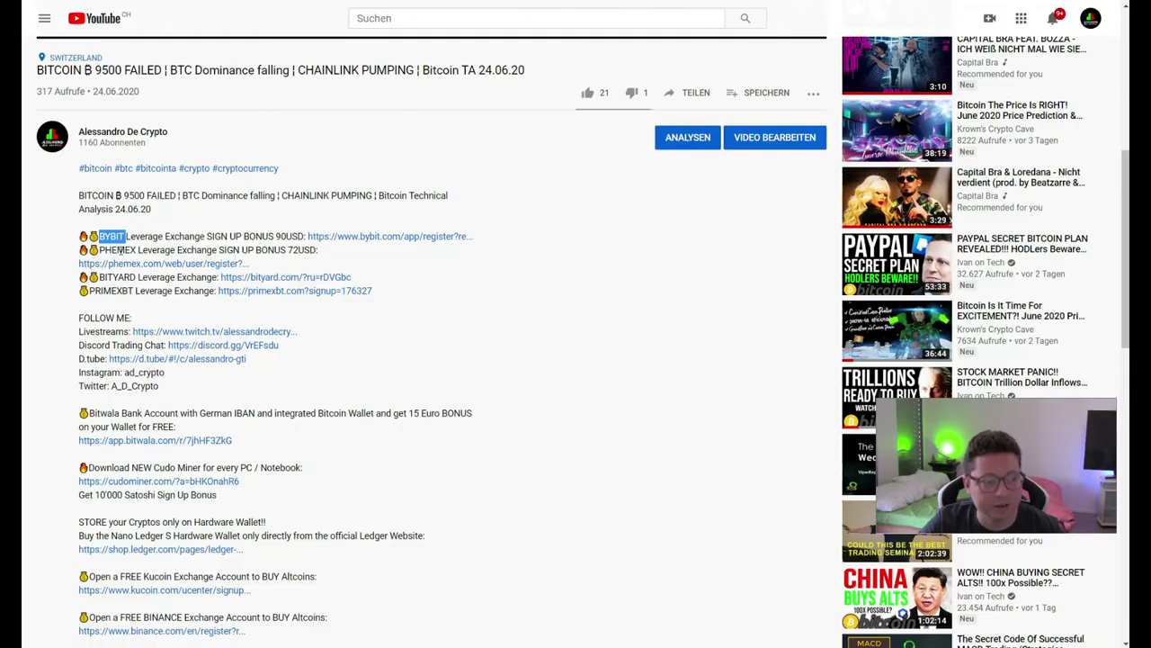
double_click(120, 252)
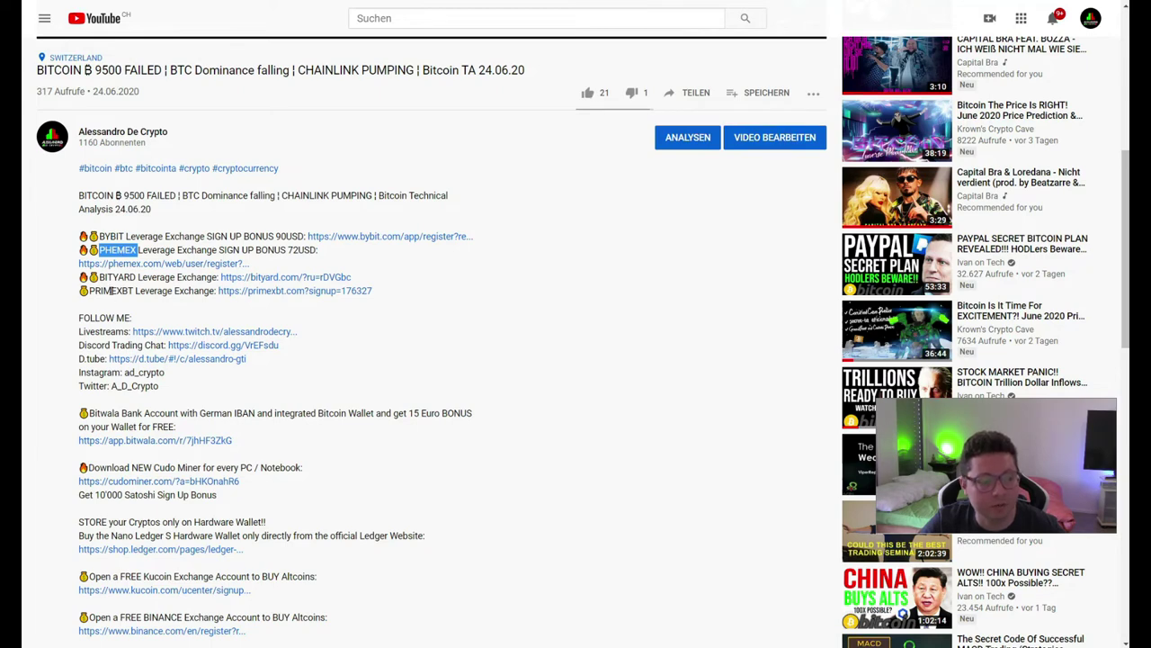
double_click(117, 278)
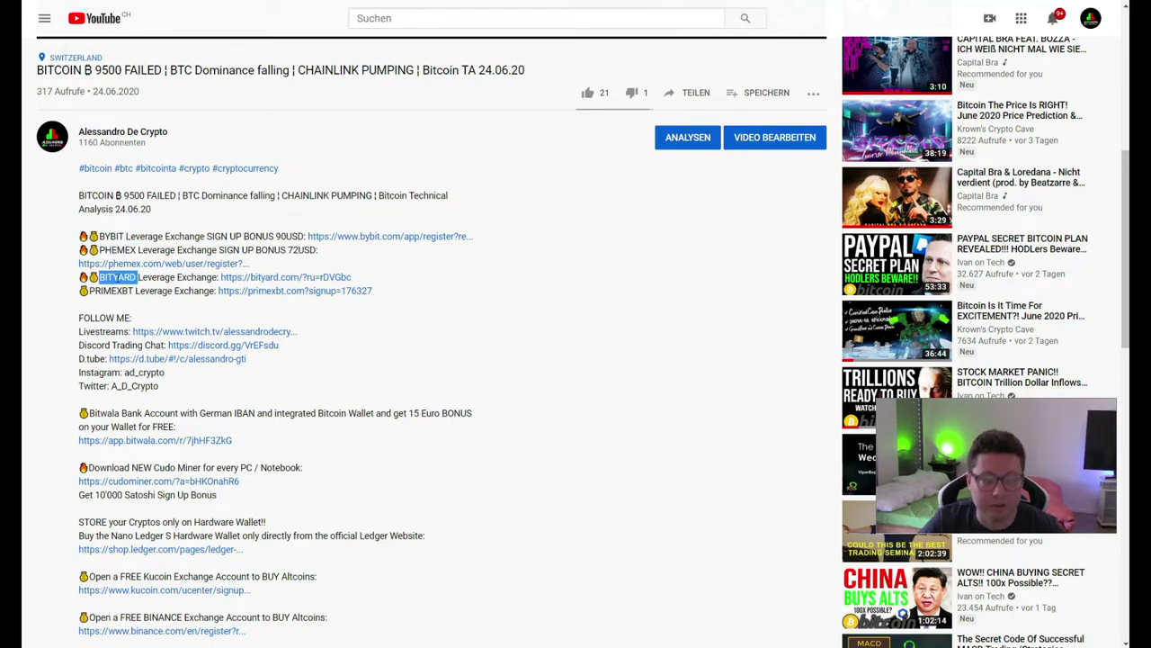
key(ctrl+Tab)
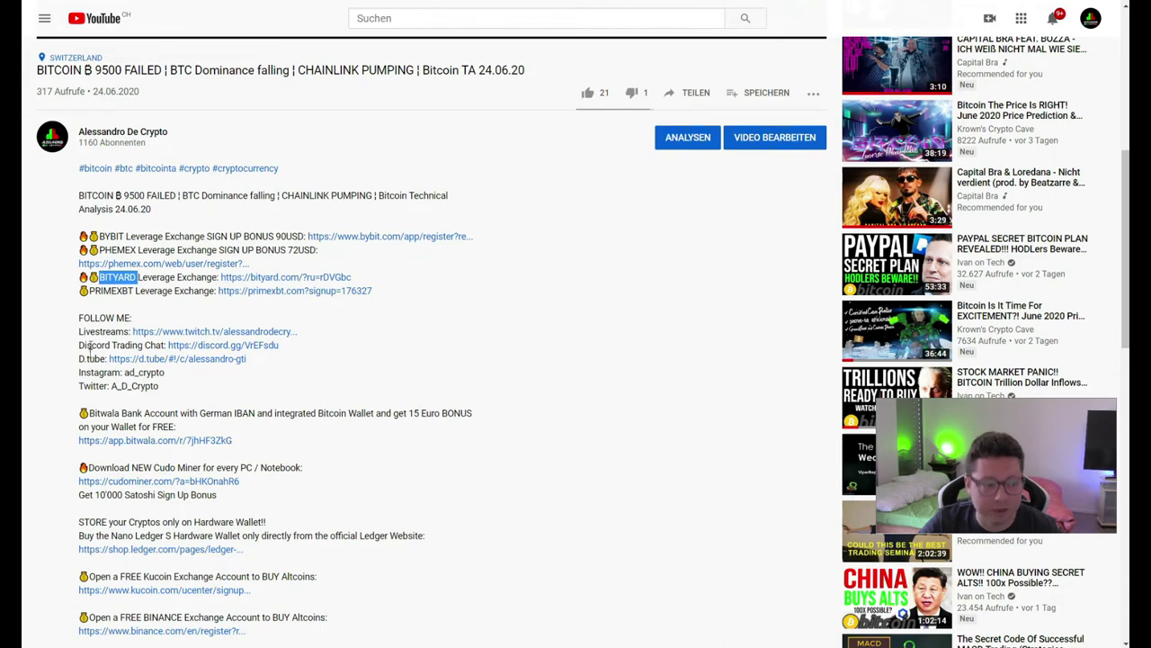
Highlight the Discord trading chat, Livestreams and Cudo Miner download entries in the video description.
drag(83, 345, 288, 348)
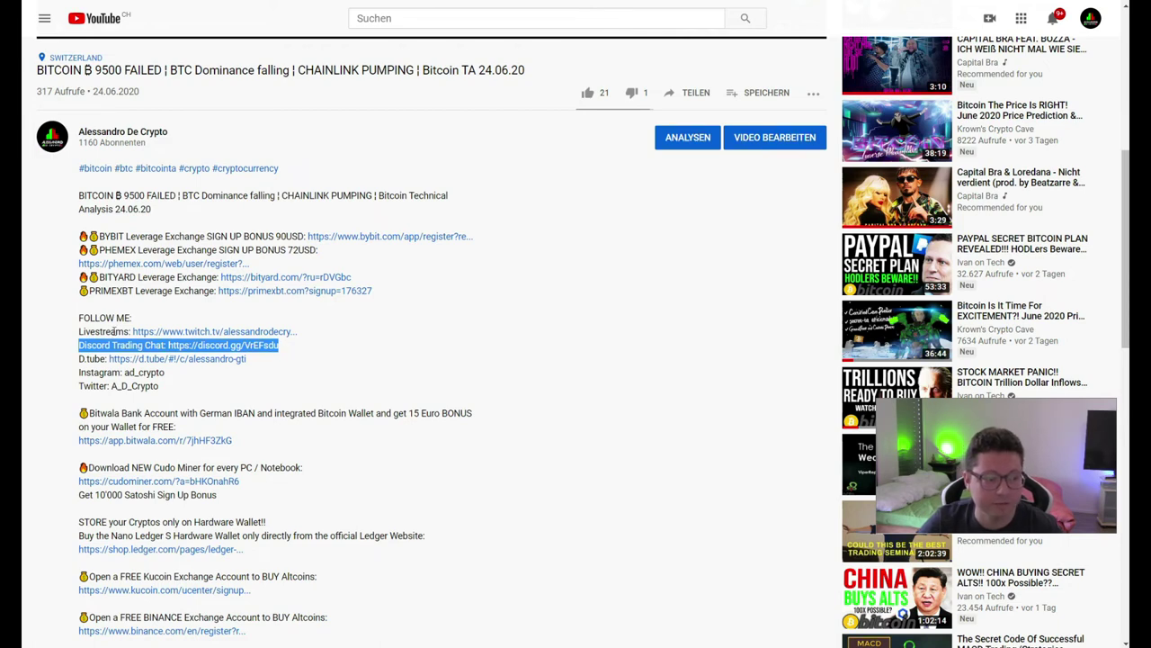
double_click(115, 332)
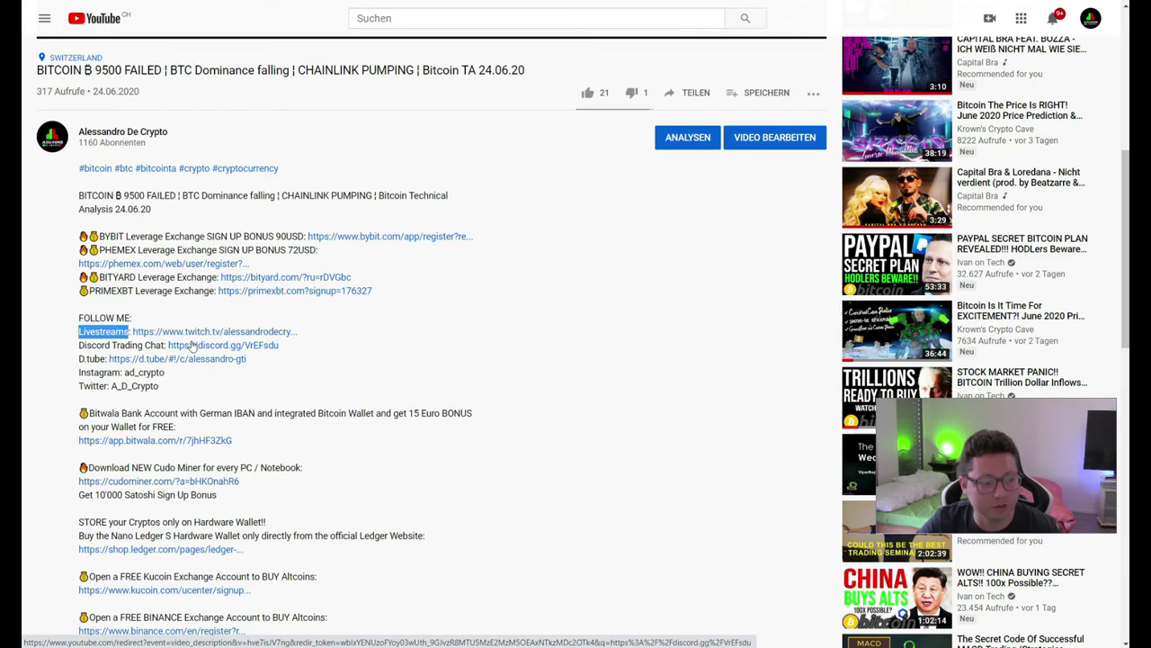
scroll(191, 344, down, 2)
double_click(123, 271)
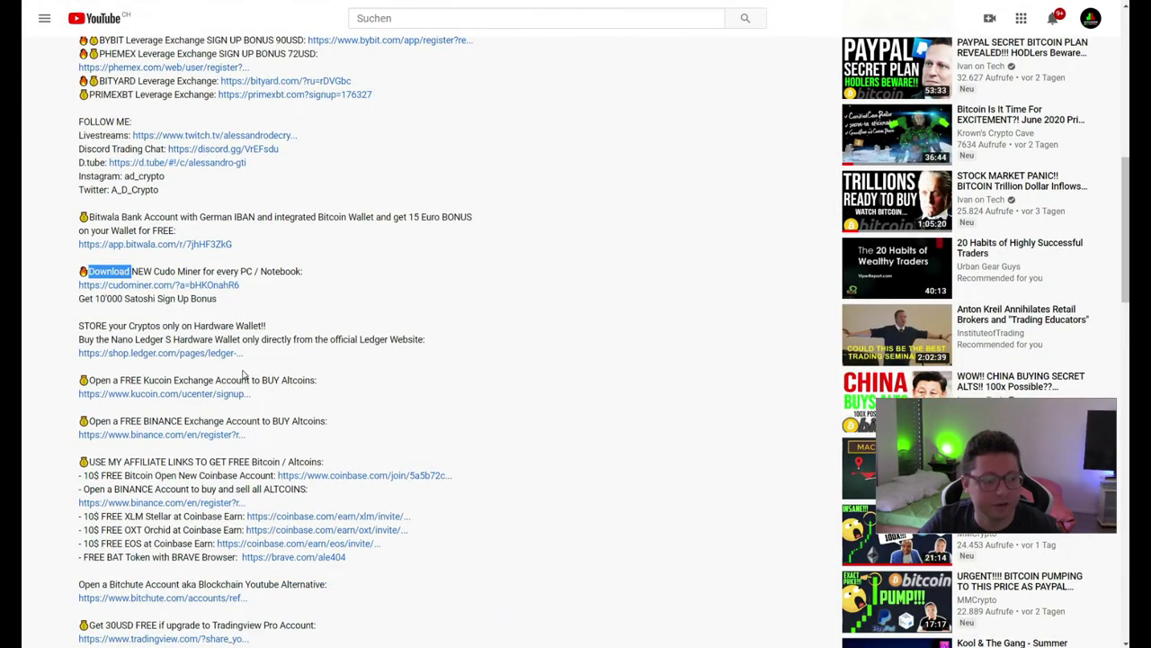
Look through the remaining affiliate links down to the disclaimer and return to the start of the video page.
scroll(243, 376, down, 2)
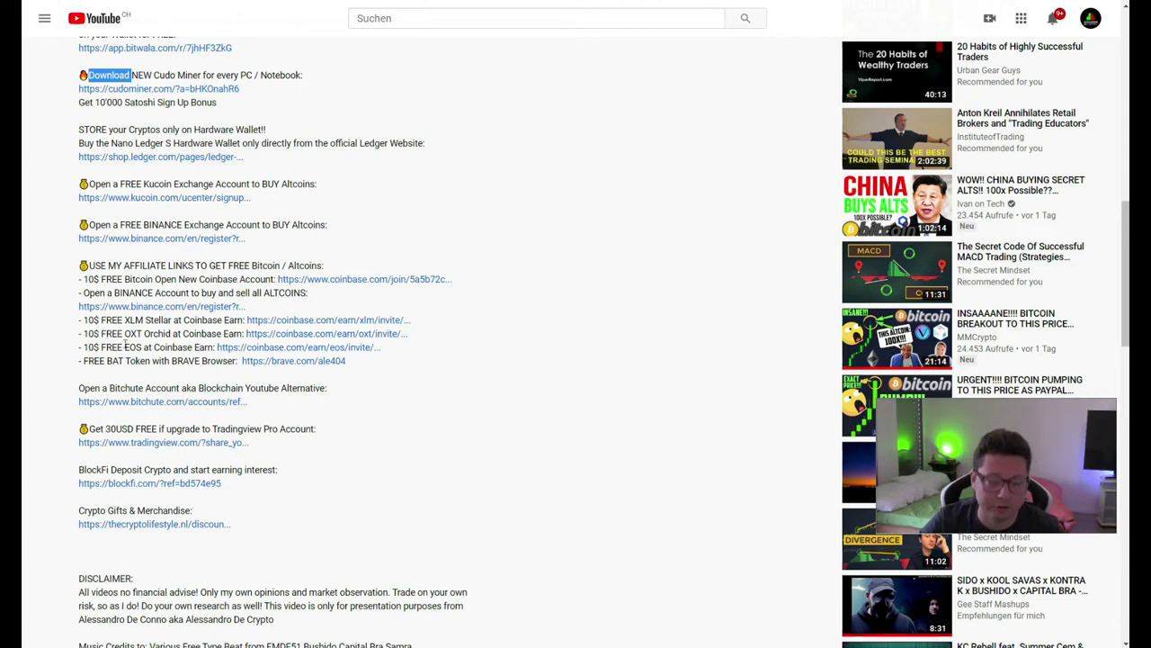
scroll(126, 344, up, 3)
scroll(455, 437, down, 3)
scroll(456, 437, up, 2)
scroll(455, 437, up, 10)
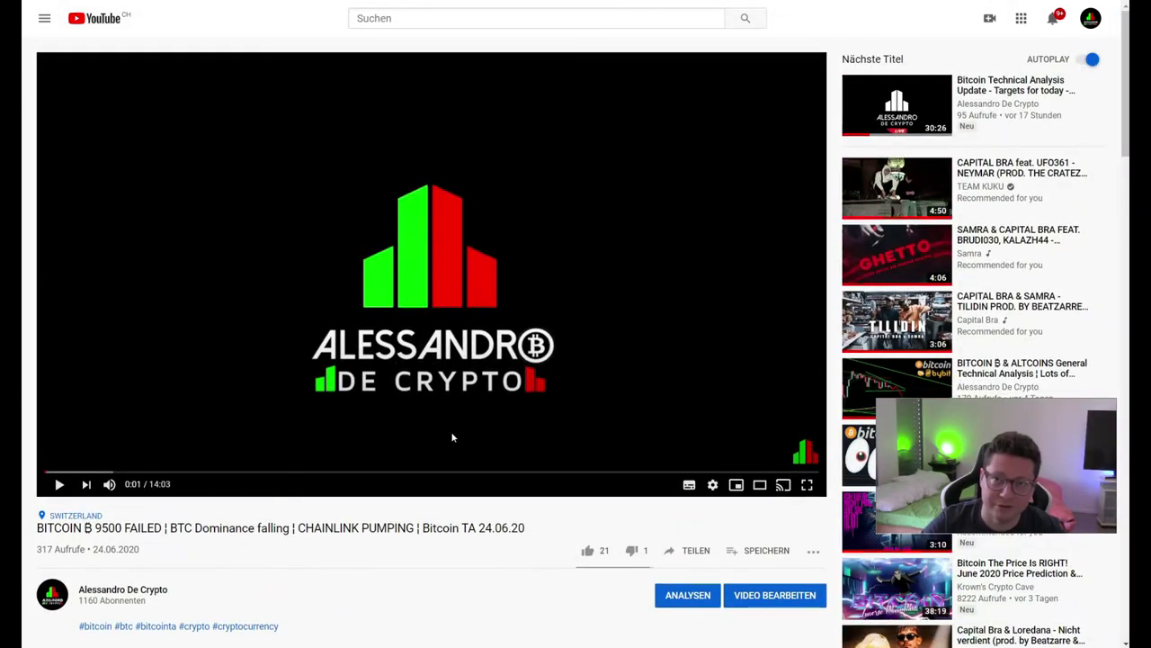